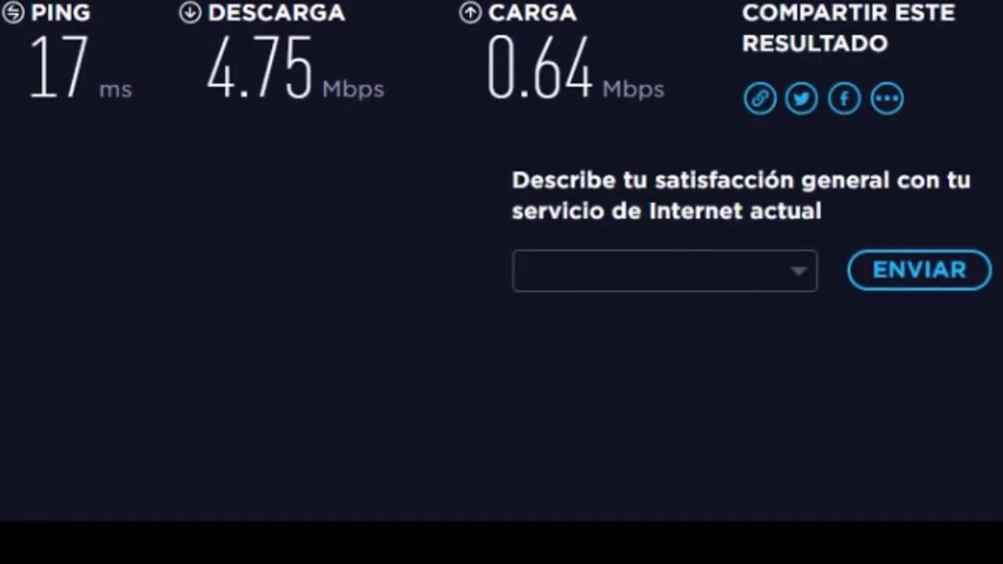
# Switch from the speed test results to the Open Broadcaster Software window
pyautogui.click(47, 439)
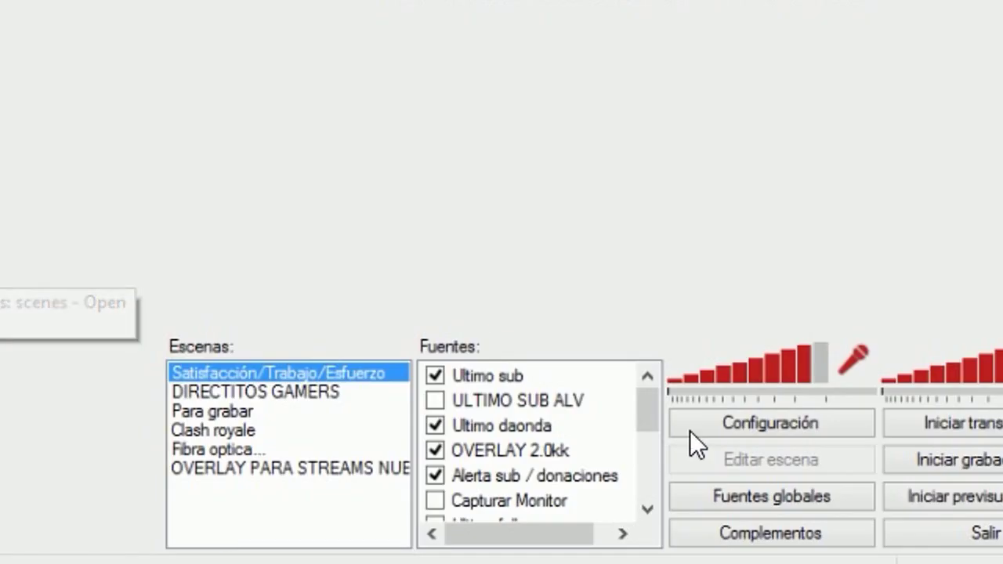
pyautogui.click(86, 24)
pyautogui.click(57, 24)
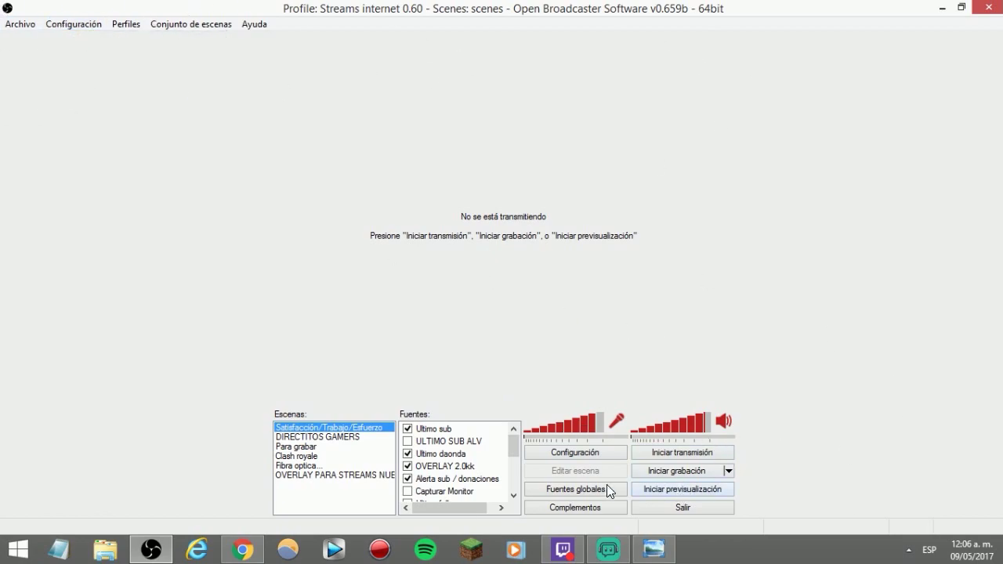
pyautogui.rightClick(307, 500)
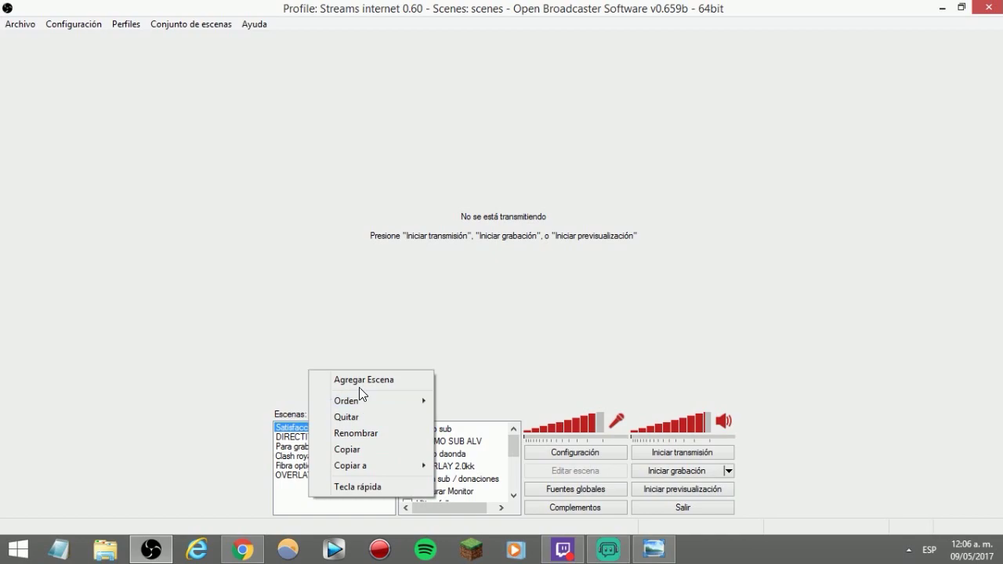
pyautogui.click(359, 387)
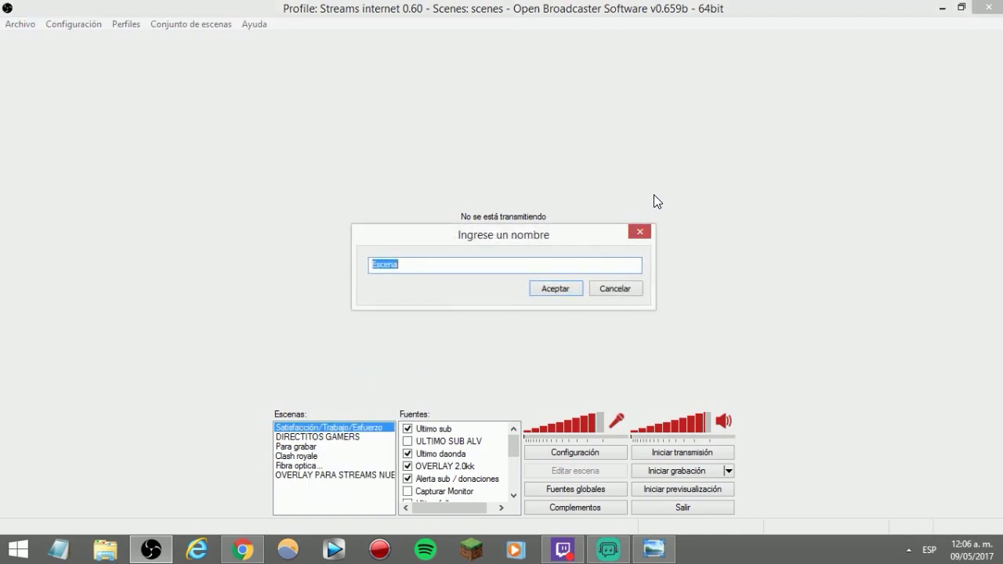
pyautogui.click(639, 233)
# Add a new scene named "Streams MEDIO MEGA" to the scene list
pyautogui.rightClick(331, 476)
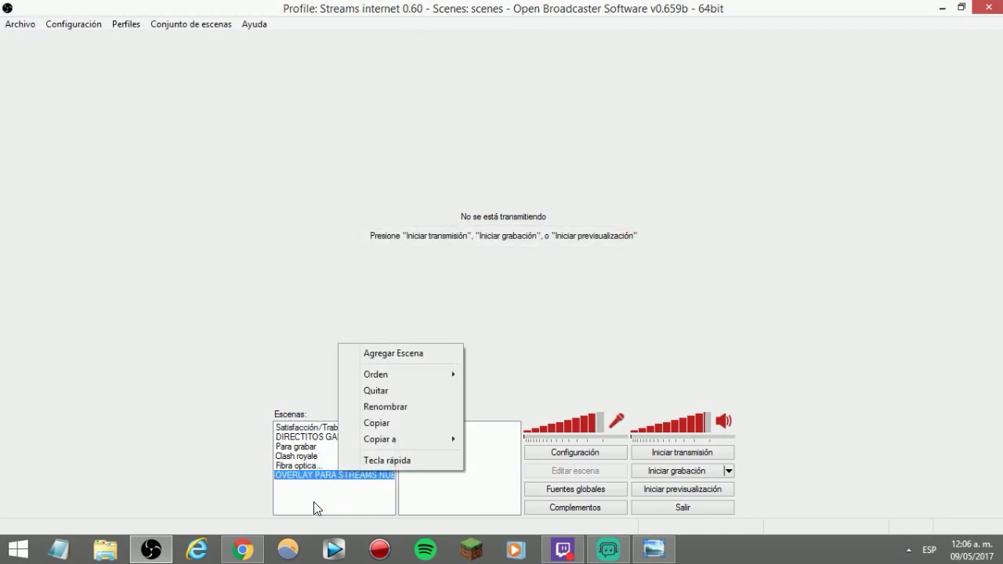
pyautogui.rightClick(316, 499)
pyautogui.click(357, 385)
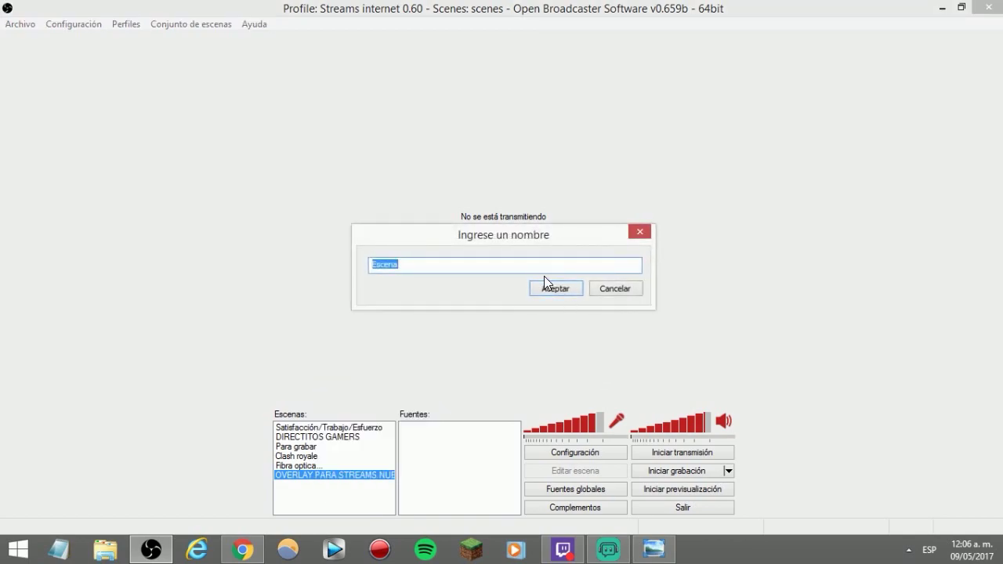
pyautogui.write('Streams MEDIO MEGA')
pyautogui.press('Return')
pyautogui.rightClick(453, 463)
pyautogui.click(680, 347)
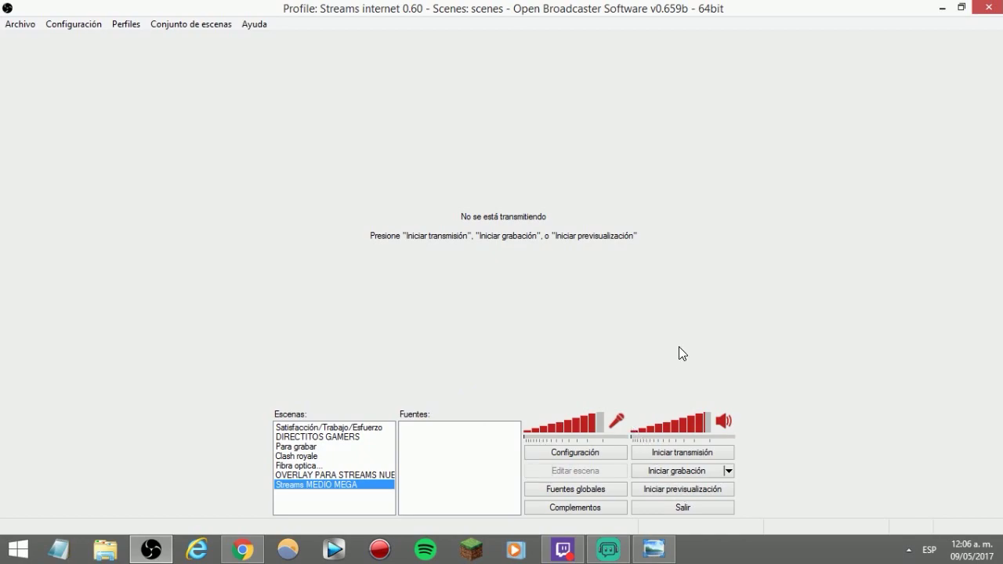
# Try to start the preview of the Streams MEDIO MEGA scene, aborting each attempt
pyautogui.click(682, 492)
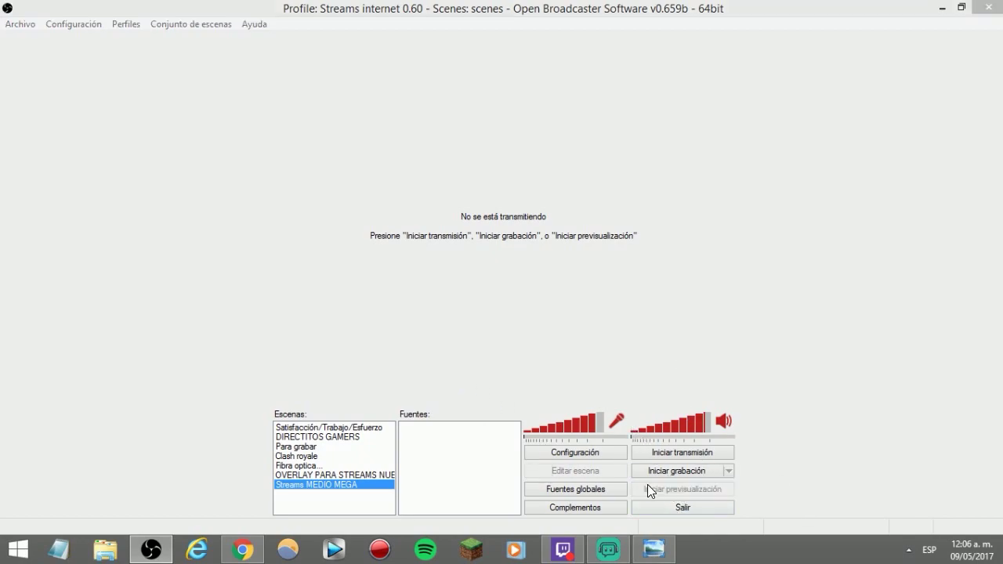
pyautogui.click(504, 350)
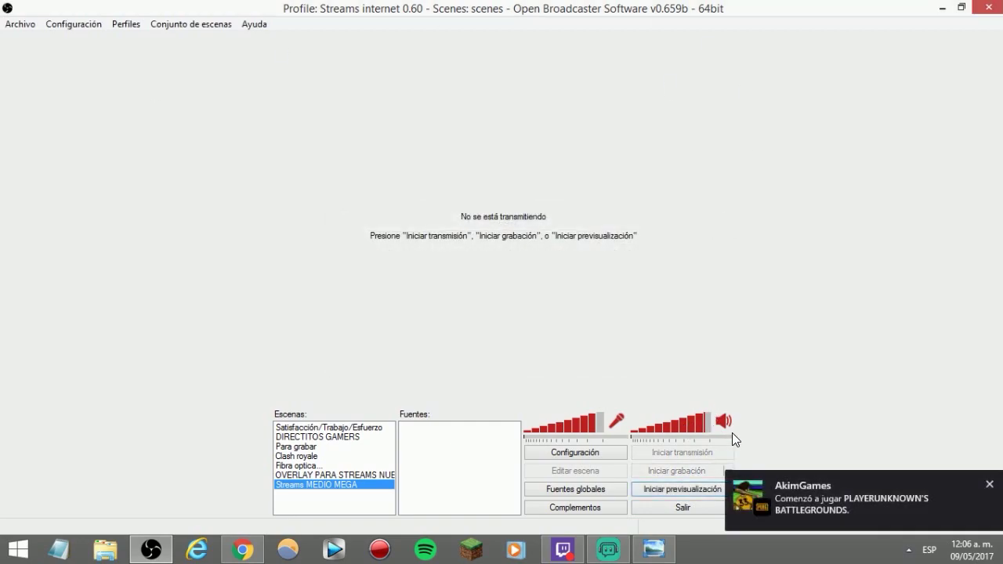
pyautogui.click(988, 486)
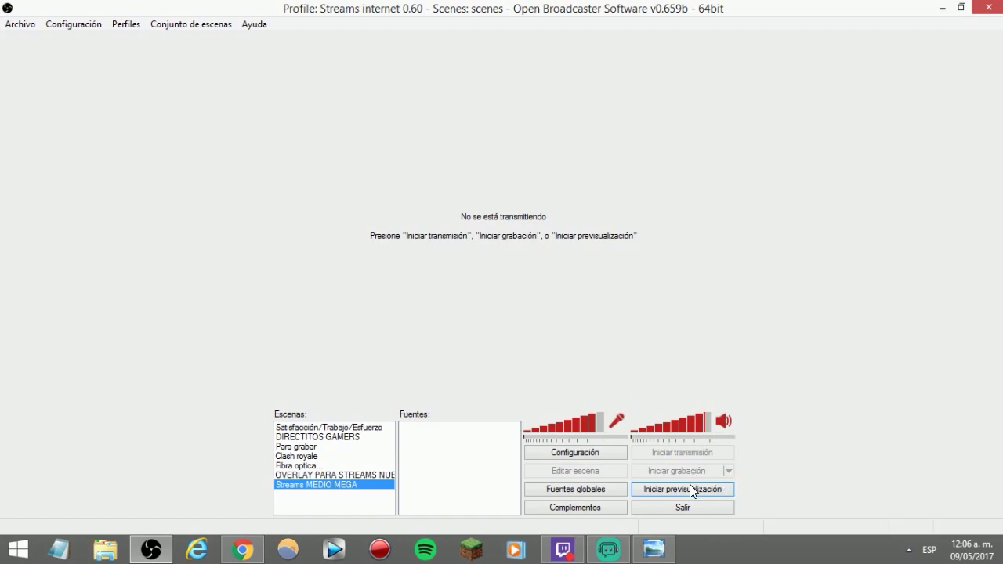
pyautogui.click(665, 487)
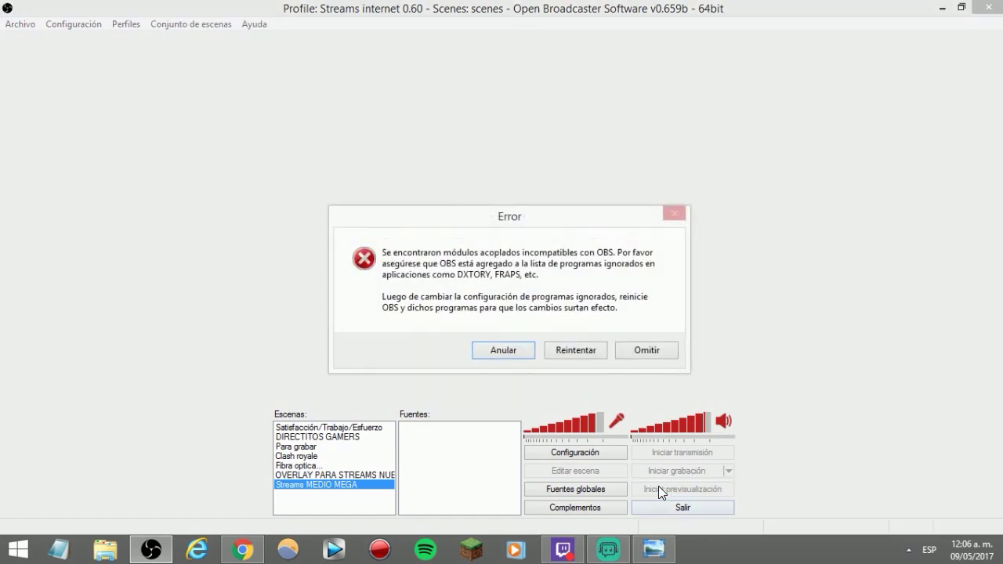
pyautogui.click(509, 354)
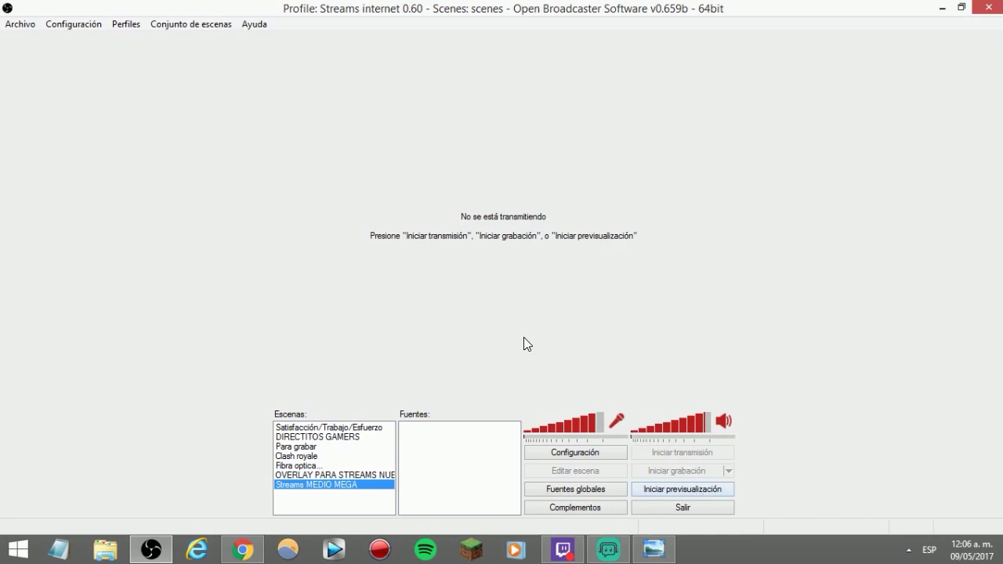
# Add a Capturar Juego source named "Minecraft" to the Streams MEDIO MEGA scene
pyautogui.click(909, 549)
pyautogui.click(909, 549)
pyautogui.click(439, 472)
pyautogui.rightClick(439, 469)
pyautogui.moveTo(497, 474)
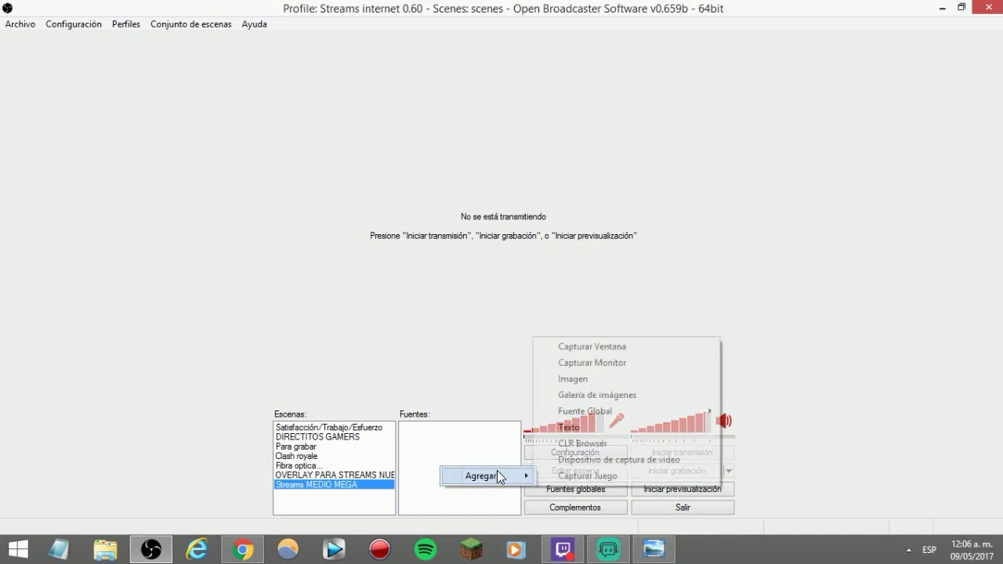
pyautogui.click(471, 270)
pyautogui.rightClick(468, 447)
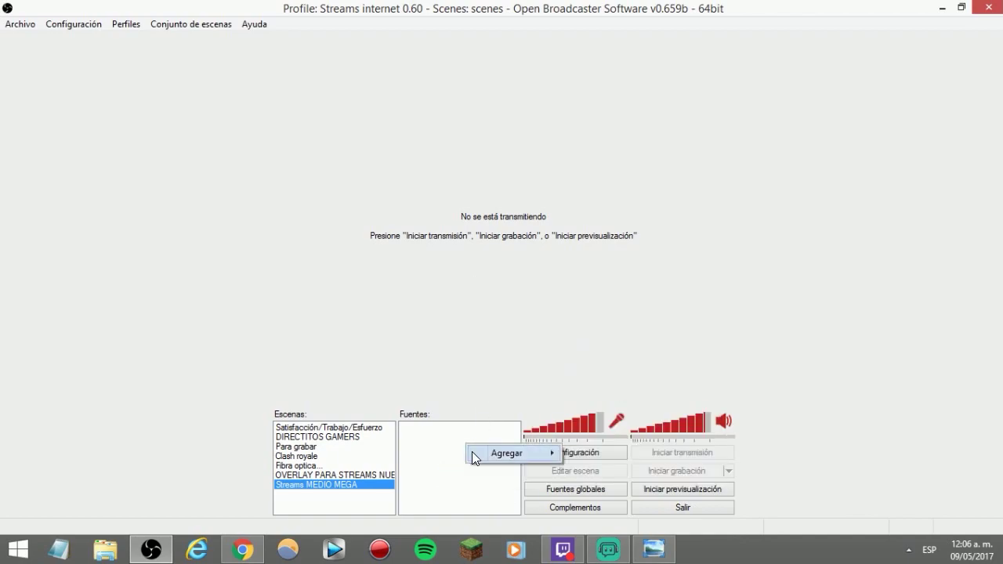
pyautogui.moveTo(507, 457)
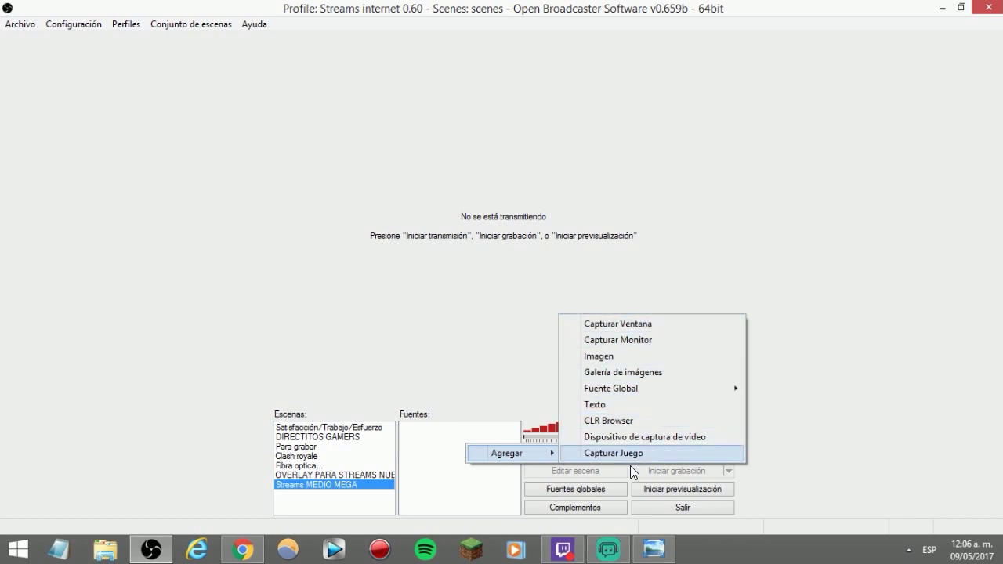
pyautogui.click(604, 453)
pyautogui.write('Minecraft')
pyautogui.press('Return')
# Set the Minecraft source's application to the Speedtest by Ookla Chrome window and accept the capture settings
pyautogui.click(378, 88)
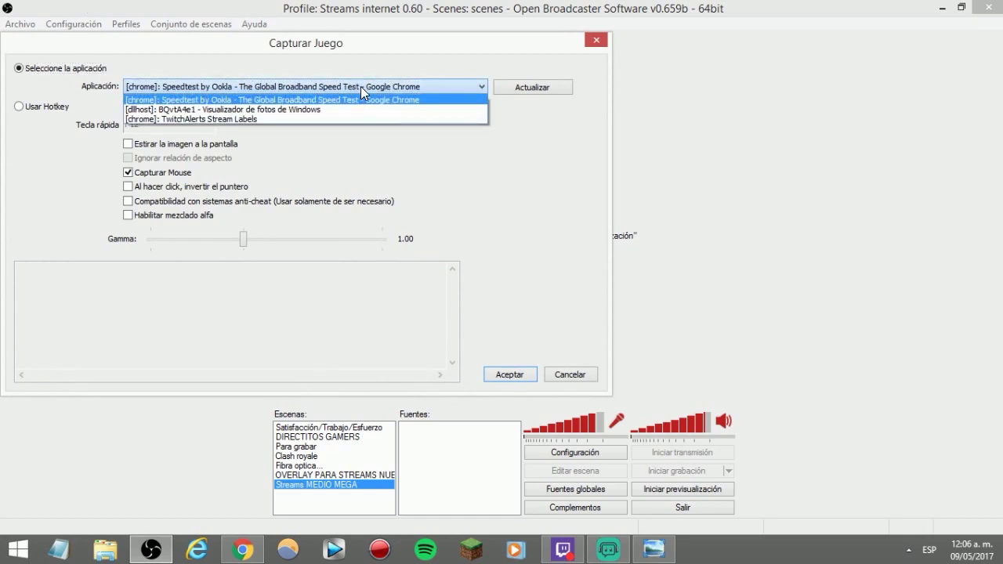
pyautogui.click(361, 86)
pyautogui.click(312, 88)
pyautogui.click(290, 84)
pyautogui.click(156, 86)
pyautogui.click(233, 101)
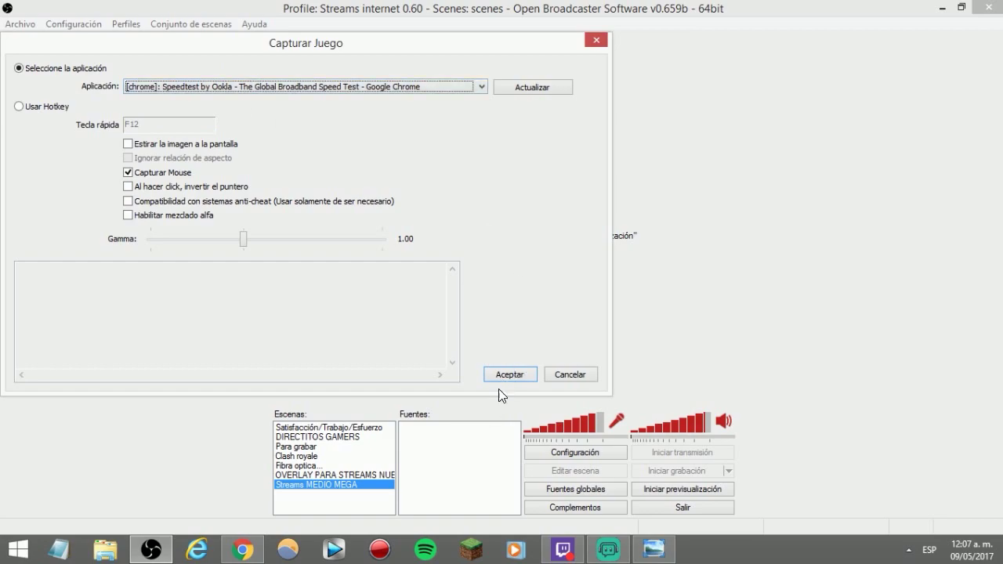
pyautogui.click(509, 374)
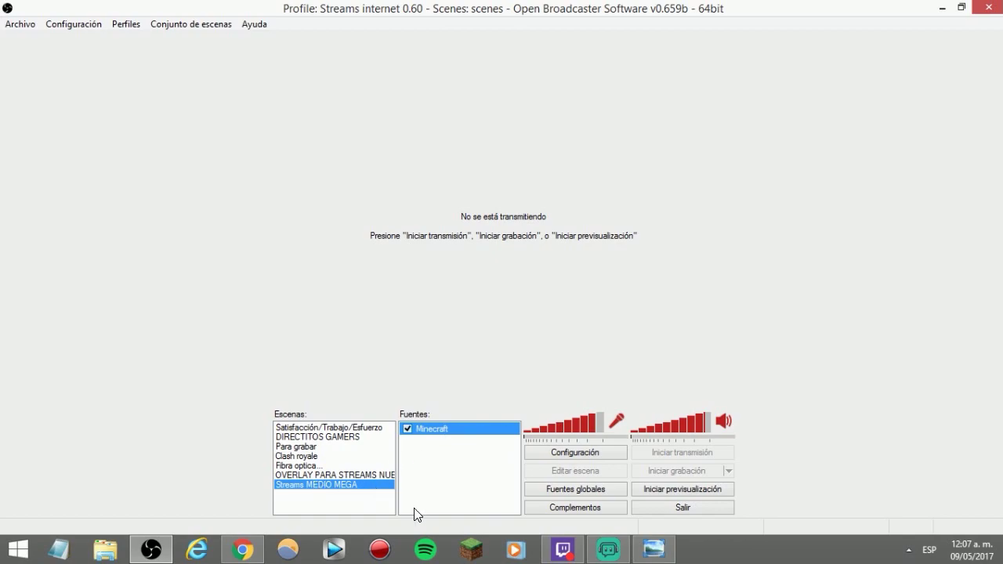
# Bring up the StreamLabels window and open the streamlabs.com/dashboard page in a new Chrome tab
pyautogui.click(608, 549)
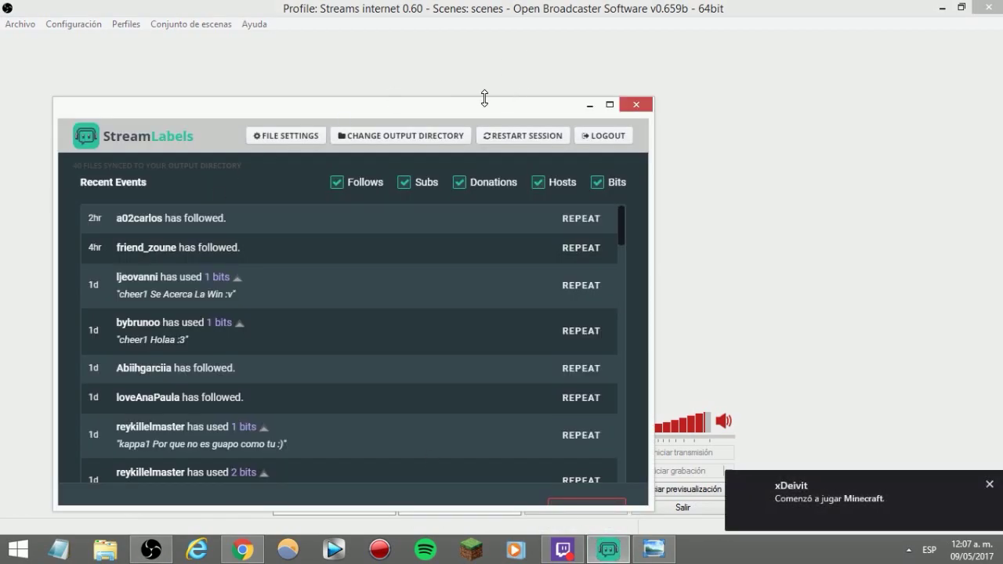
pyautogui.moveTo(464, 111); pyautogui.dragTo(524, 108)
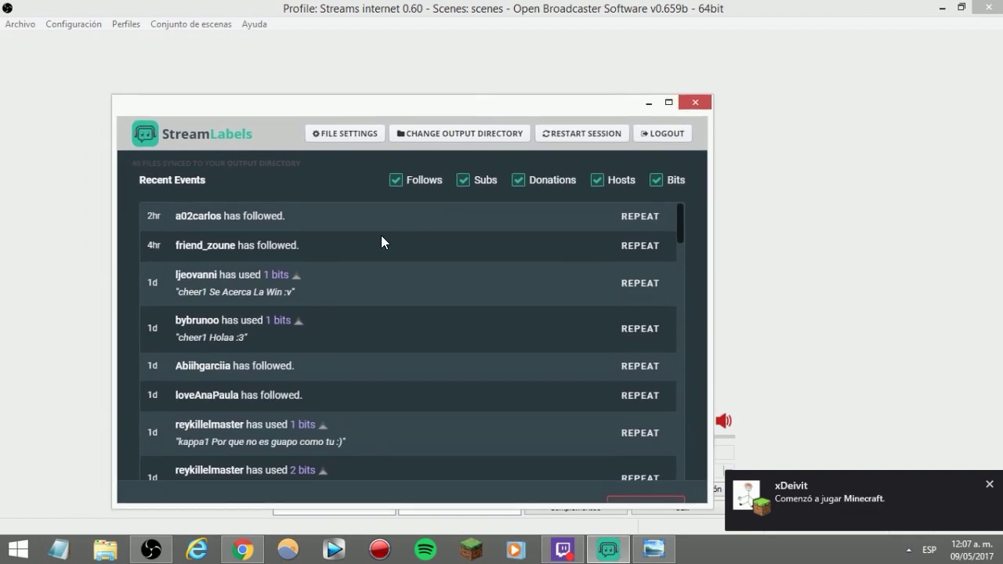
pyautogui.click(243, 549)
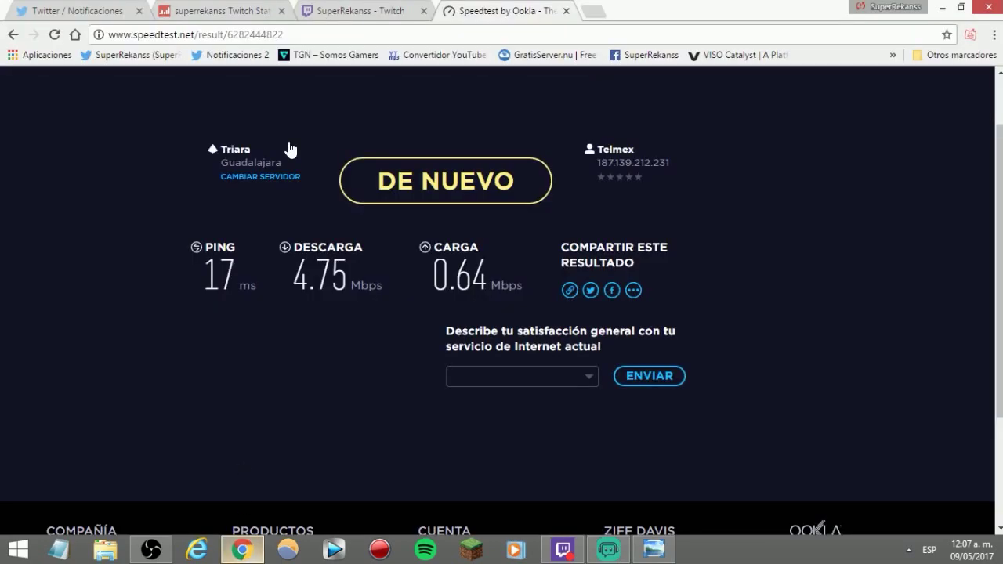
pyautogui.click(589, 10)
pyautogui.write('strea')
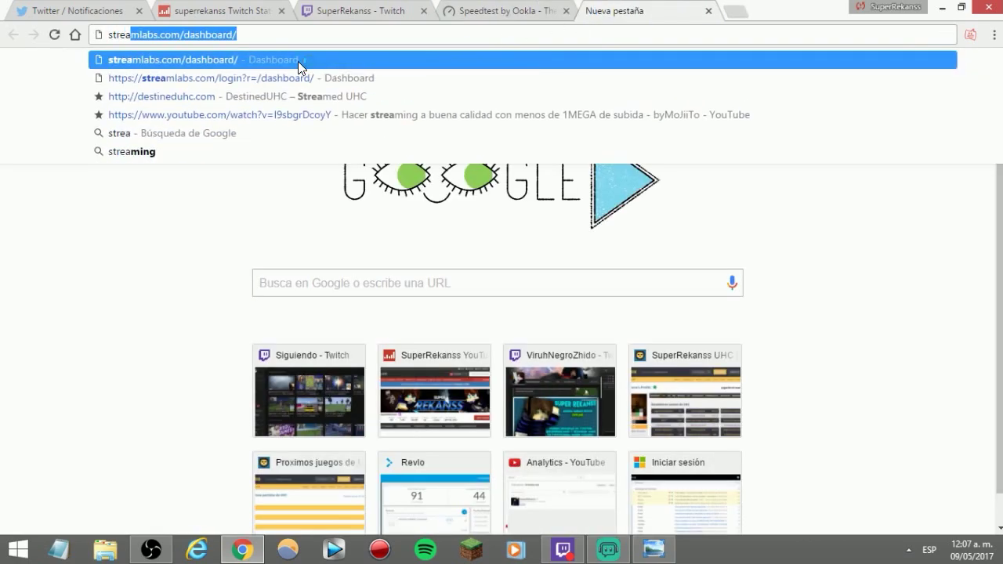
pyautogui.press('Return')
# Review the sources of the Satisfacción/Trabajo/Esfuerzo scene in OBS and reselect the Streams MEDIO MEGA scene
pyautogui.click(151, 548)
pyautogui.click(328, 428)
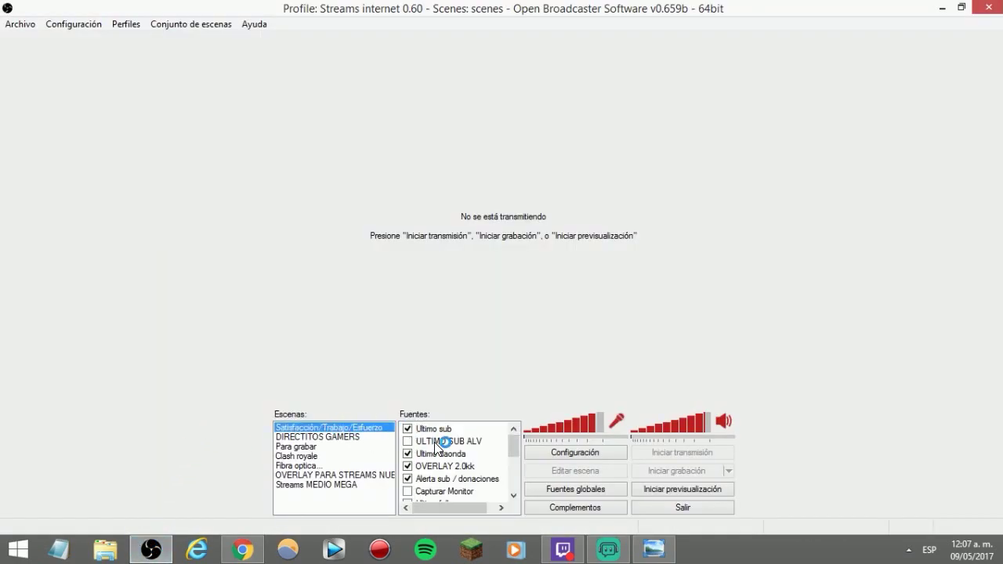
pyautogui.moveTo(511, 439)
pyautogui.mouseDown()
pyautogui.moveTo(512, 455)
pyautogui.moveTo(509, 443)
pyautogui.mouseUp()
pyautogui.moveTo(514, 447); pyautogui.dragTo(524, 483)
pyautogui.click(320, 485)
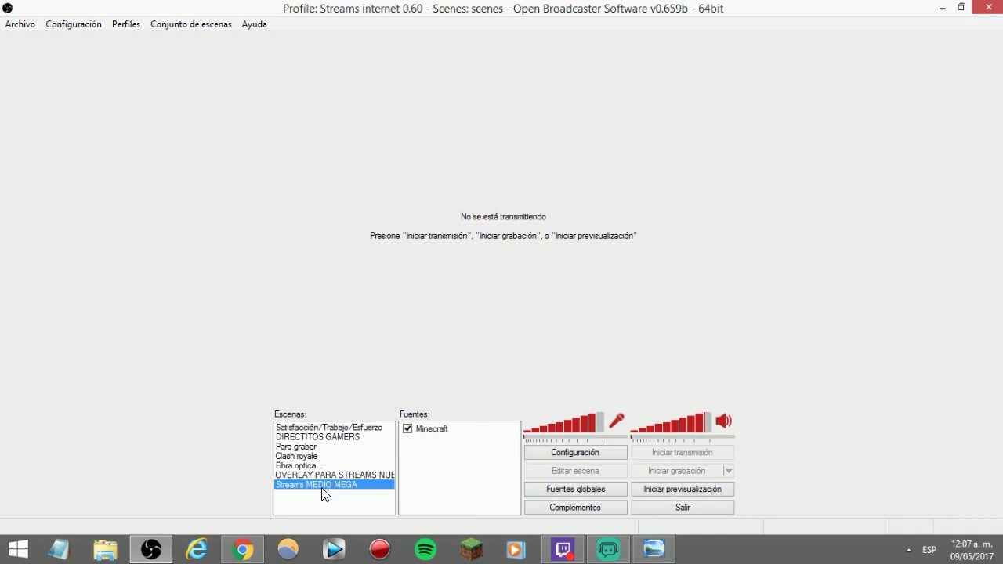
# Examine the Streamlabs dashboard in Chrome, including its web address, account options and widget list
pyautogui.click(243, 550)
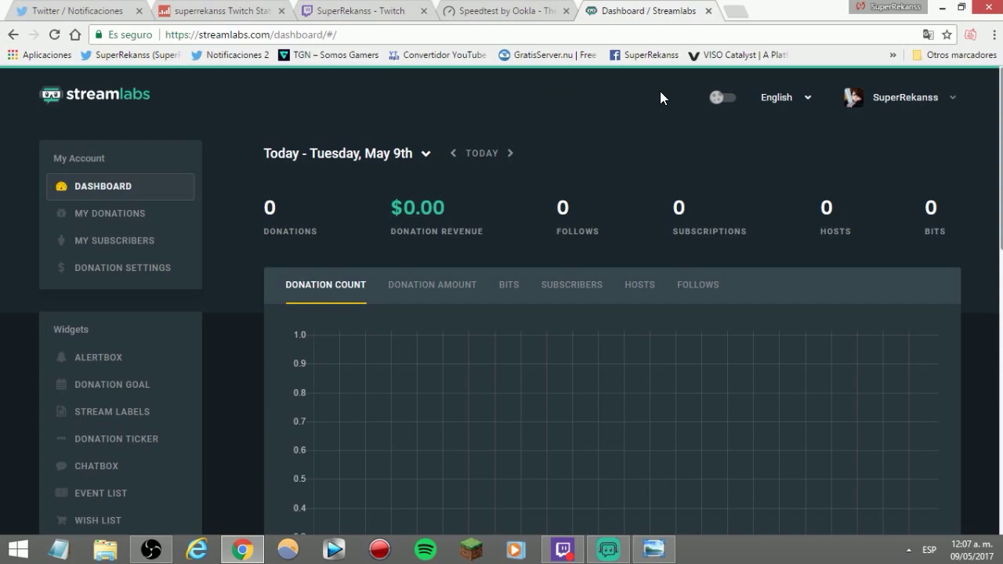
pyautogui.scroll(-2, 659, 118)
pyautogui.scroll(-4, 663, 123)
pyautogui.scroll(6, 643, 172)
pyautogui.moveTo(188, 35); pyautogui.dragTo(267, 35)
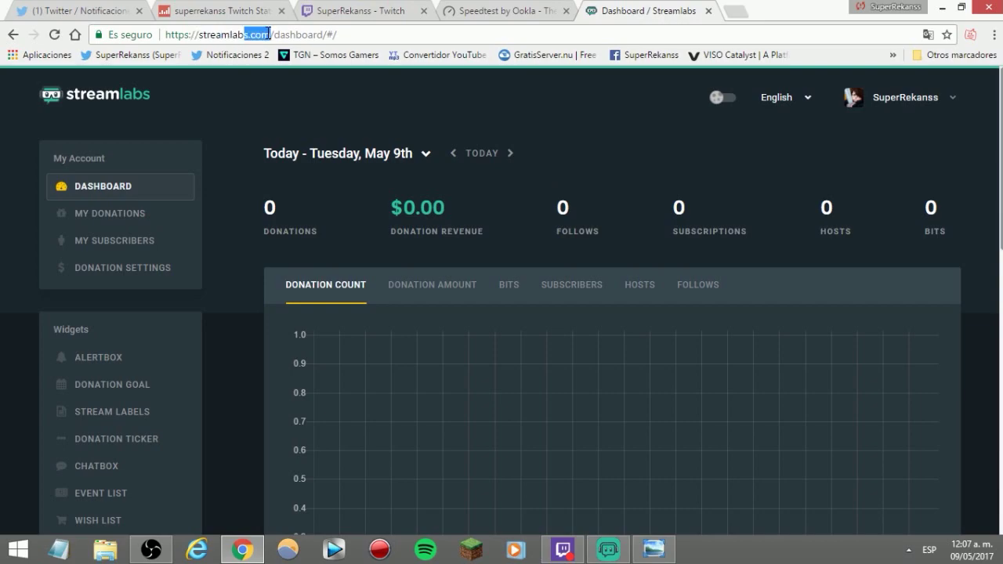
pyautogui.tripleClick(361, 34)
pyautogui.click(360, 34)
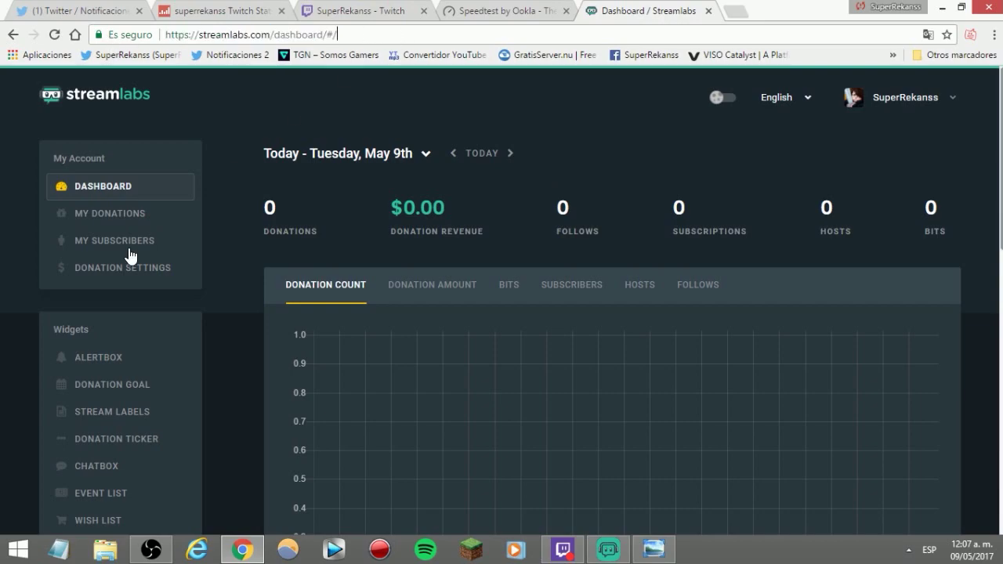
pyautogui.scroll(-2, 142, 217)
pyautogui.scroll(-2, 63, 228)
pyautogui.scroll(2, 165, 291)
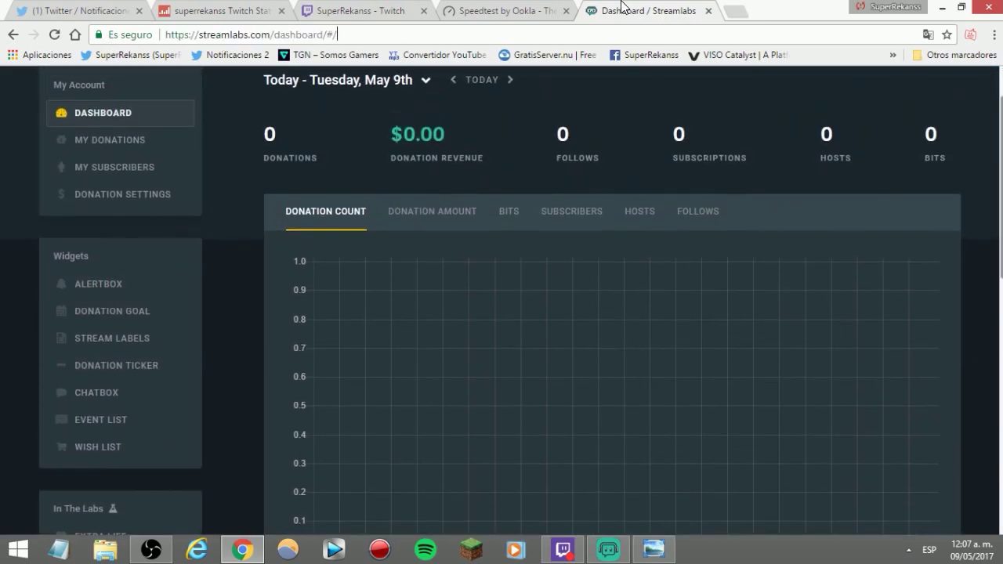
# Close the Streamlabs tab and open the 50:54 UHC BADLION TO2 broadcast from the Twitch channel's videos
pyautogui.click(708, 11)
pyautogui.click(566, 11)
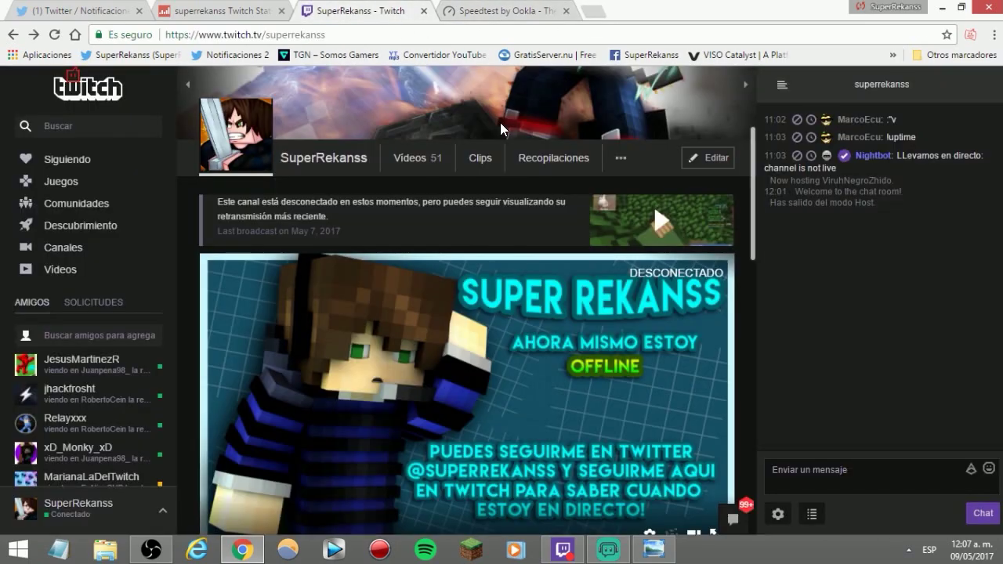
pyautogui.click(619, 160)
pyautogui.click(423, 161)
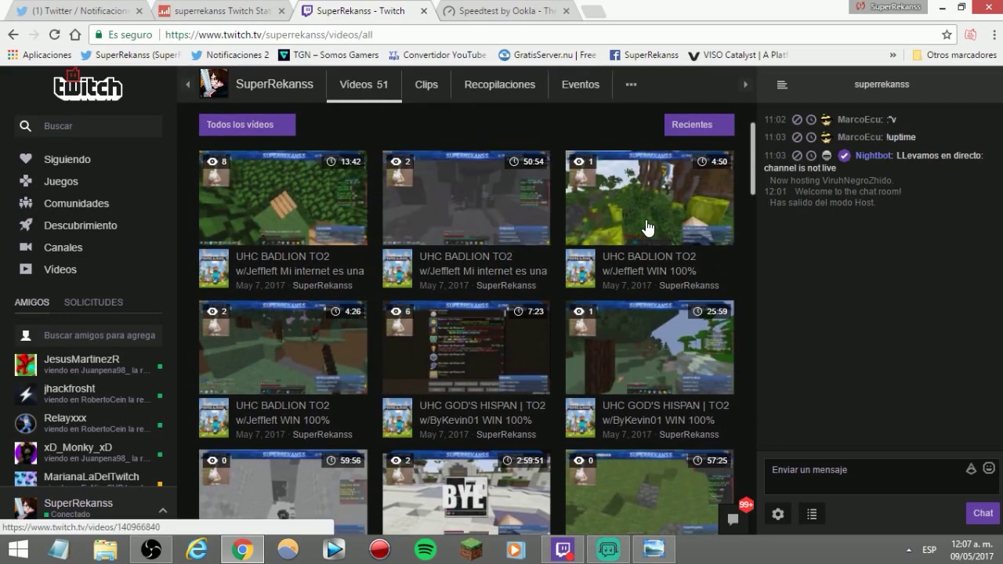
pyautogui.click(439, 213)
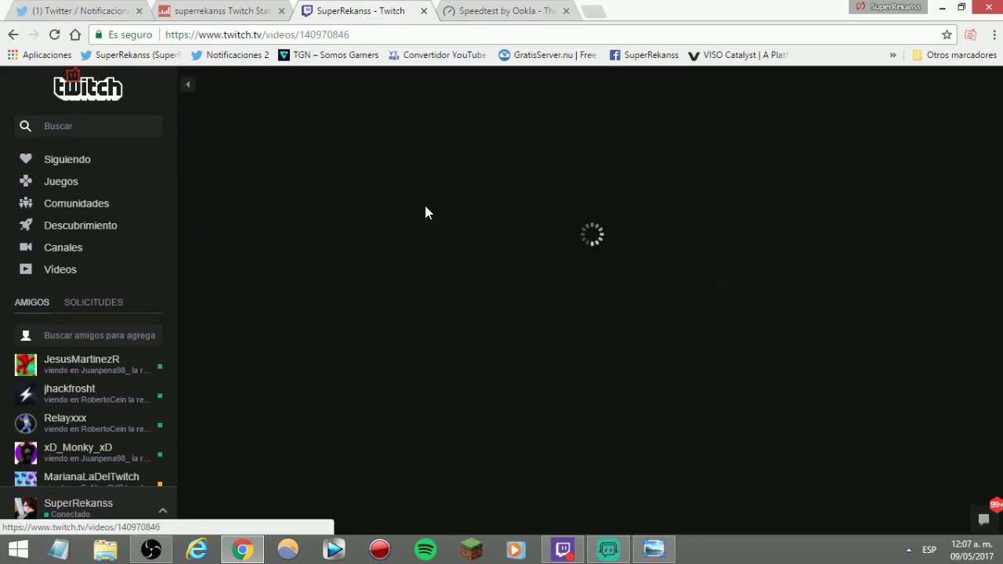
# Check the Twitter notifications and return to the Twitch channel's list of all videos
pyautogui.click(75, 10)
pyautogui.click(459, 156)
pyautogui.click(368, 8)
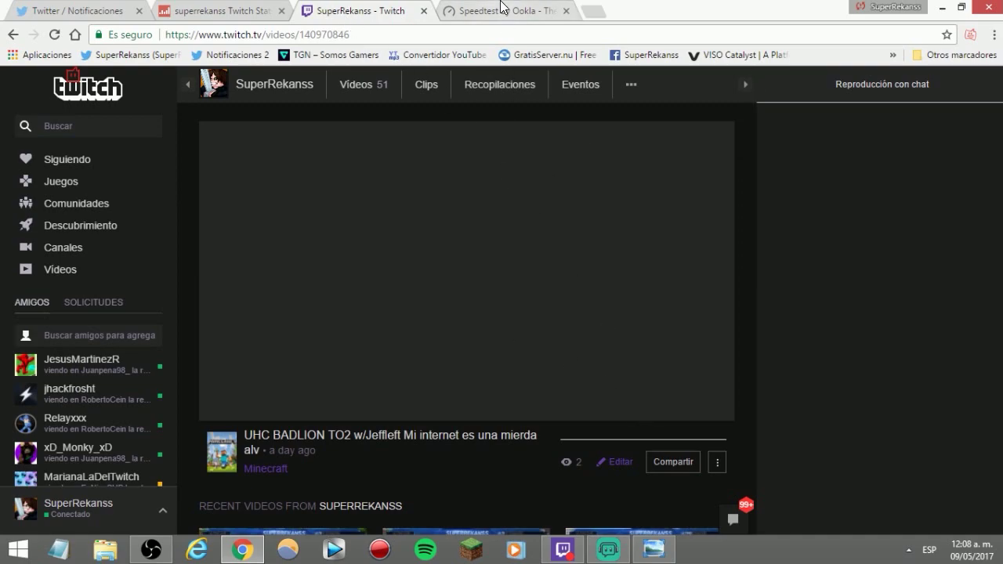
pyautogui.click(500, 13)
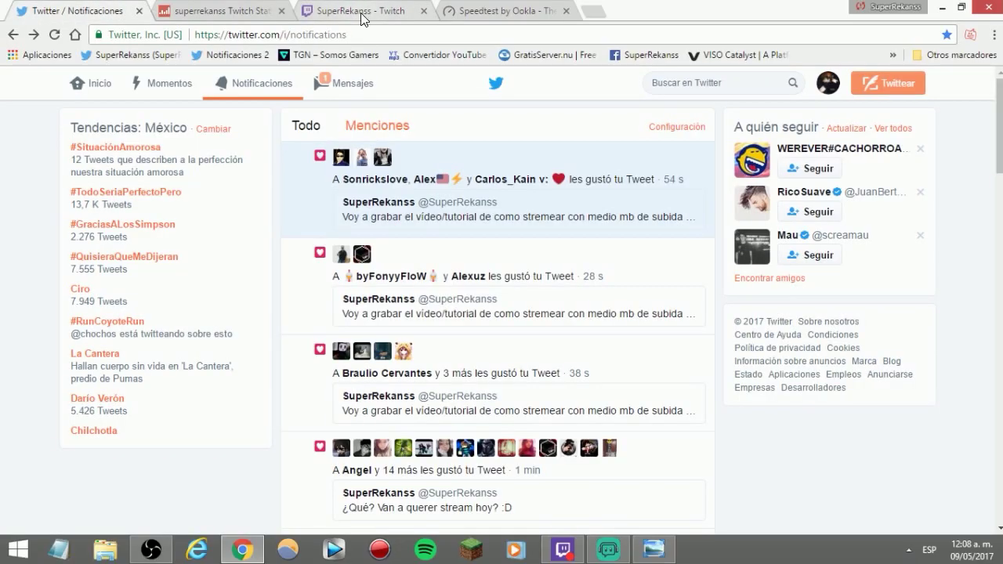
pyautogui.click(362, 9)
pyautogui.click(361, 84)
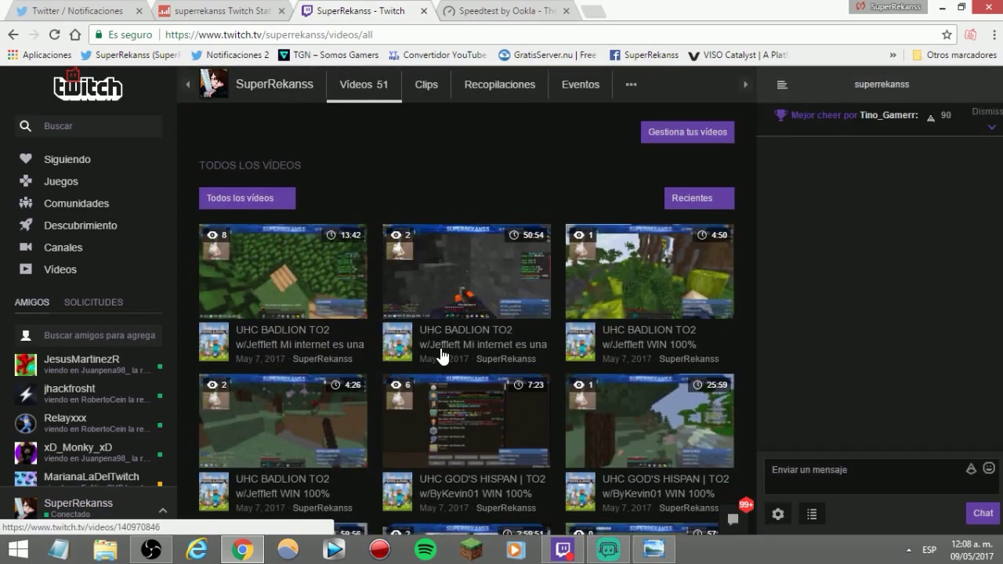
pyautogui.scroll(-1, 333, 366)
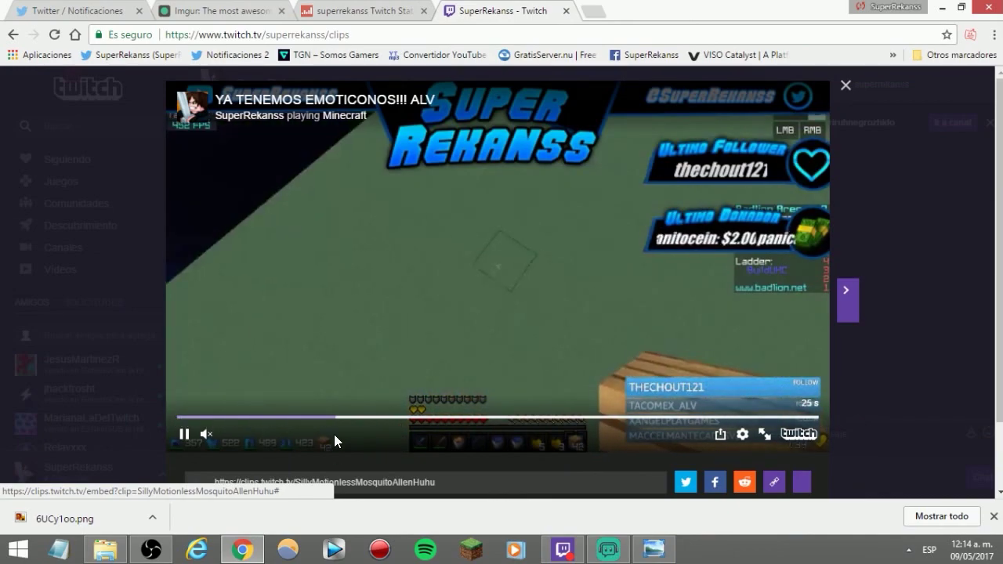
# Replay parts of the Twitch clip YA TENEMOS EMOTICONOS!!! ALV and pause it
pyautogui.click(496, 416)
pyautogui.click(398, 417)
pyautogui.click(374, 417)
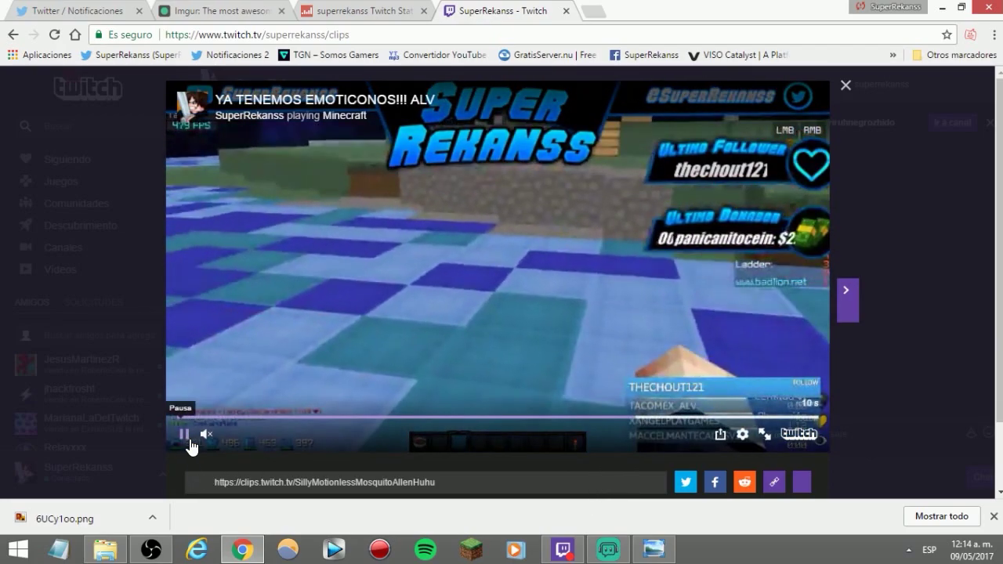
pyautogui.click(185, 435)
pyautogui.click(122, 8)
pyautogui.click(482, 10)
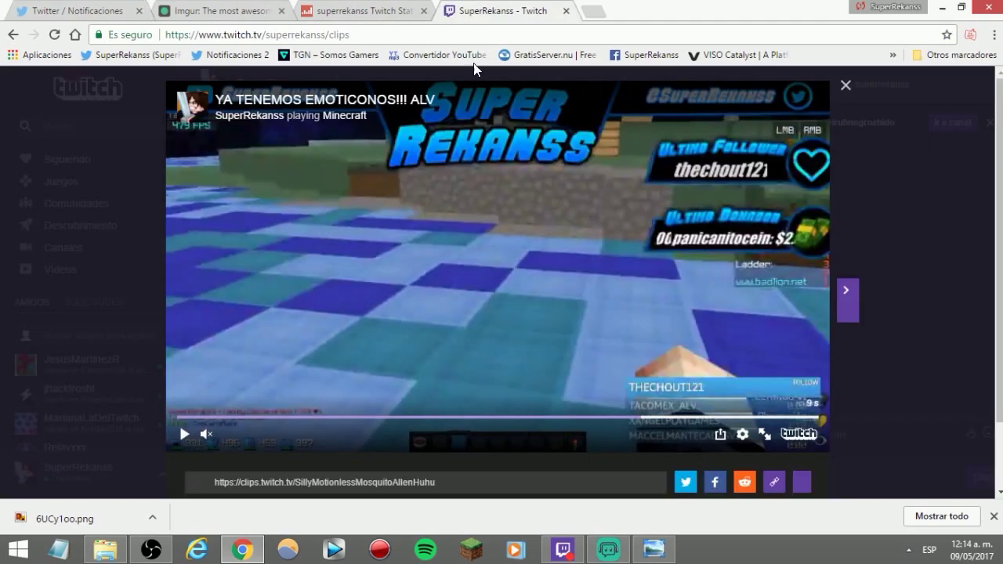
# Check the paused clip's video quality options and resume its playback
pyautogui.click(741, 436)
pyautogui.click(737, 439)
pyautogui.click(732, 442)
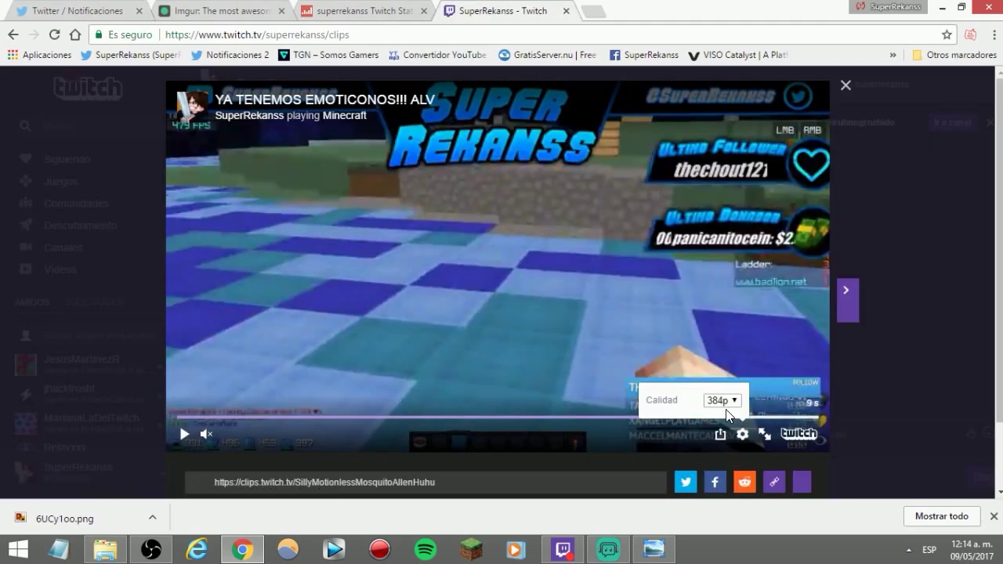
pyautogui.click(724, 400)
pyautogui.click(741, 434)
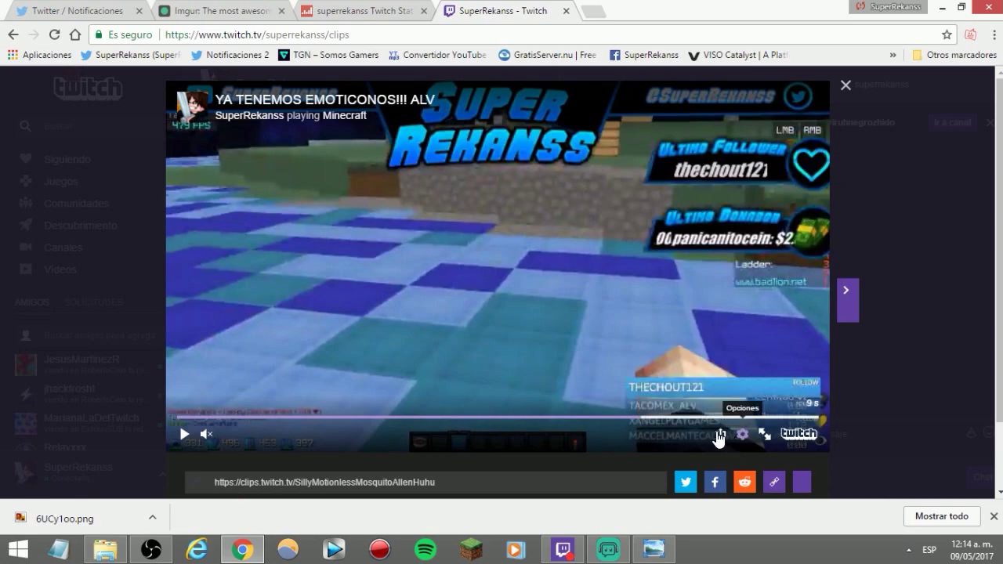
pyautogui.click(182, 433)
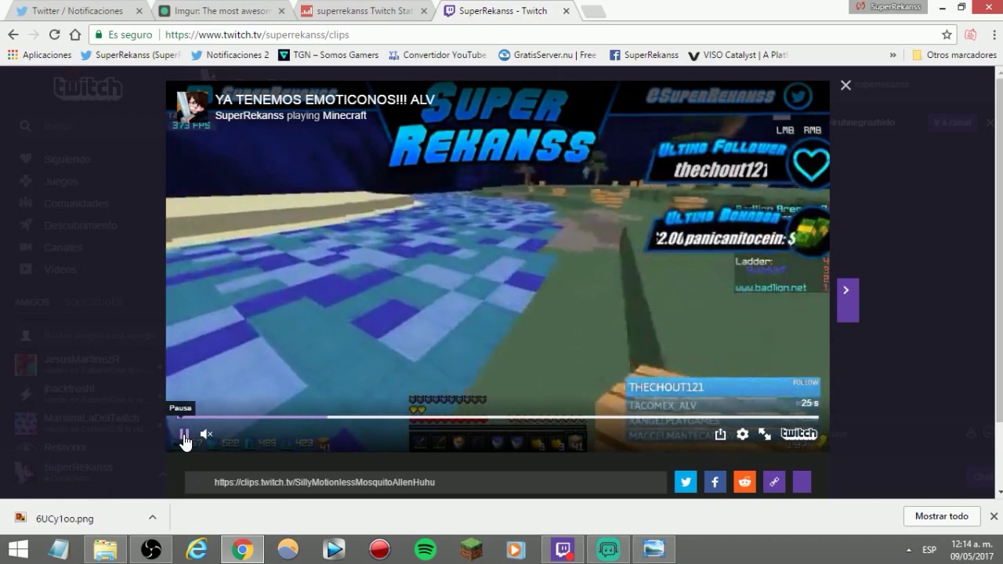
# Switch to OBS, open its configuration and review the encoder's maximum bitrate and cache size
pyautogui.click(157, 549)
pyautogui.click(69, 27)
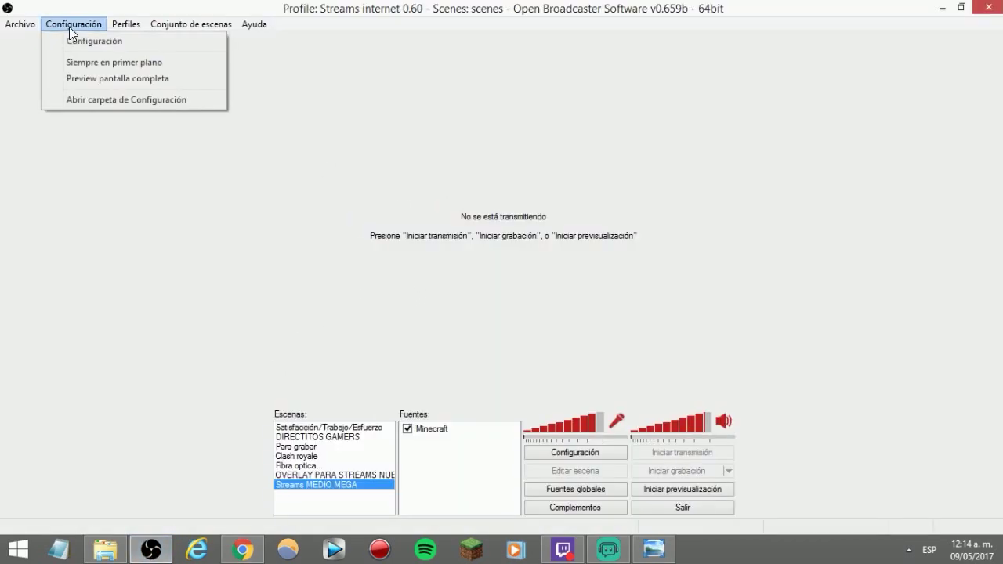
pyautogui.click(92, 43)
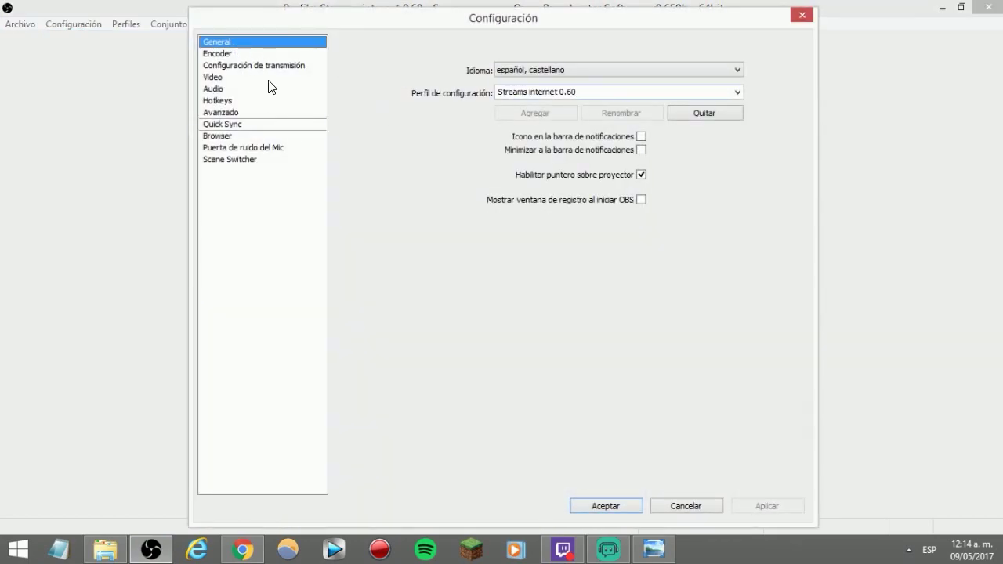
pyautogui.click(228, 53)
pyautogui.moveTo(553, 117)
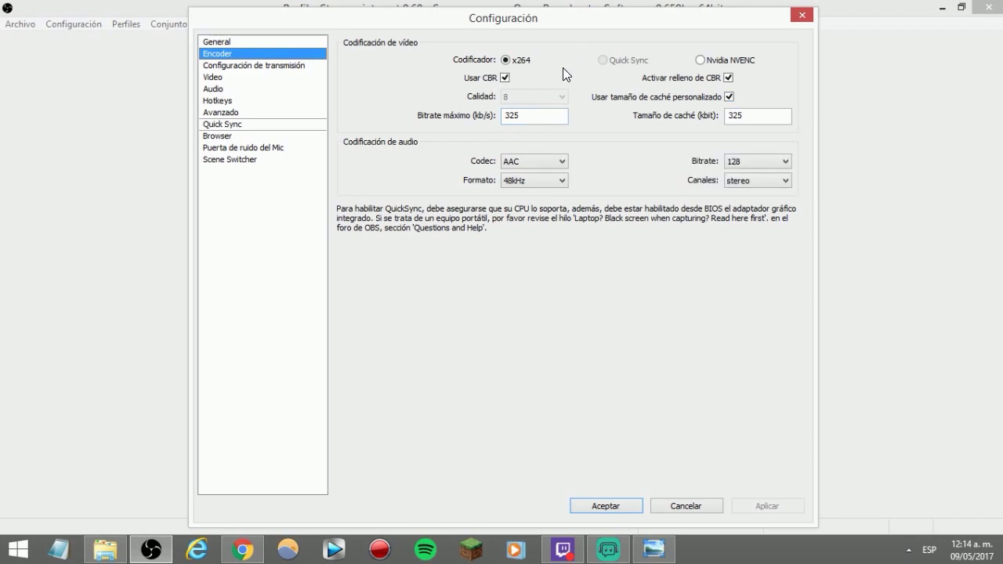
pyautogui.moveTo(520, 122); pyautogui.dragTo(497, 118)
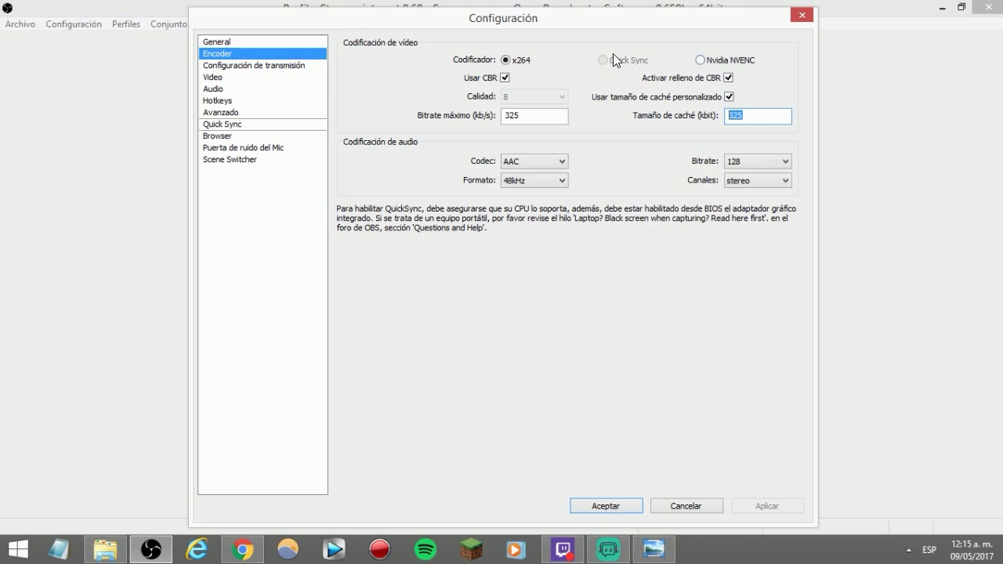
# Review the broadcast configuration, including the mode, streaming service, FMS URL server and Stream Key field
pyautogui.click(261, 66)
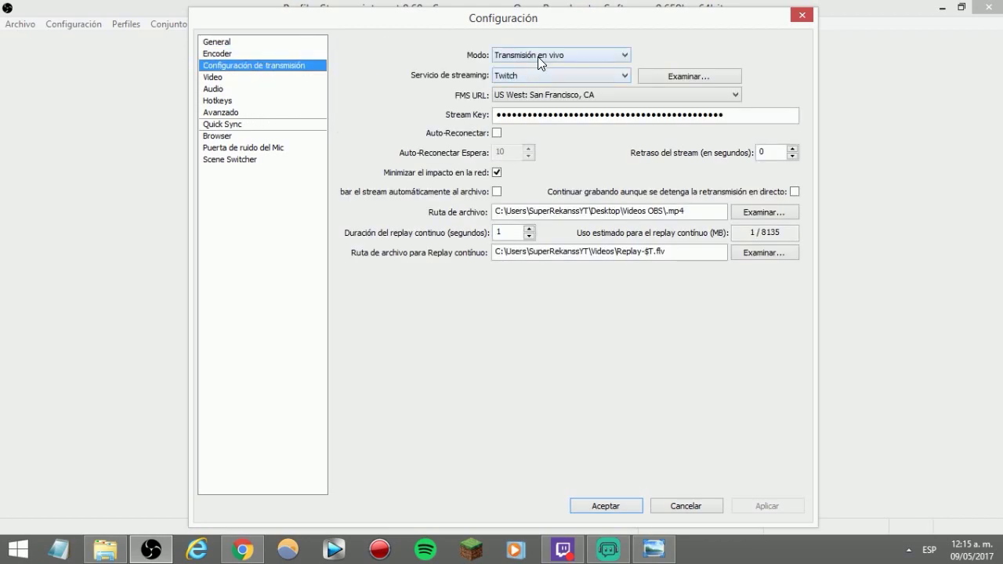
pyautogui.click(554, 95)
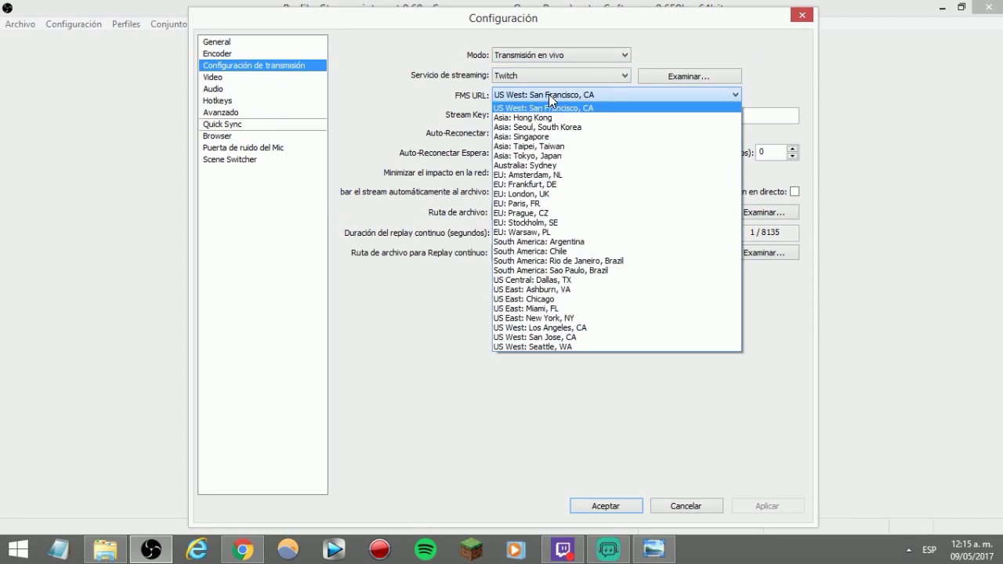
pyautogui.click(574, 94)
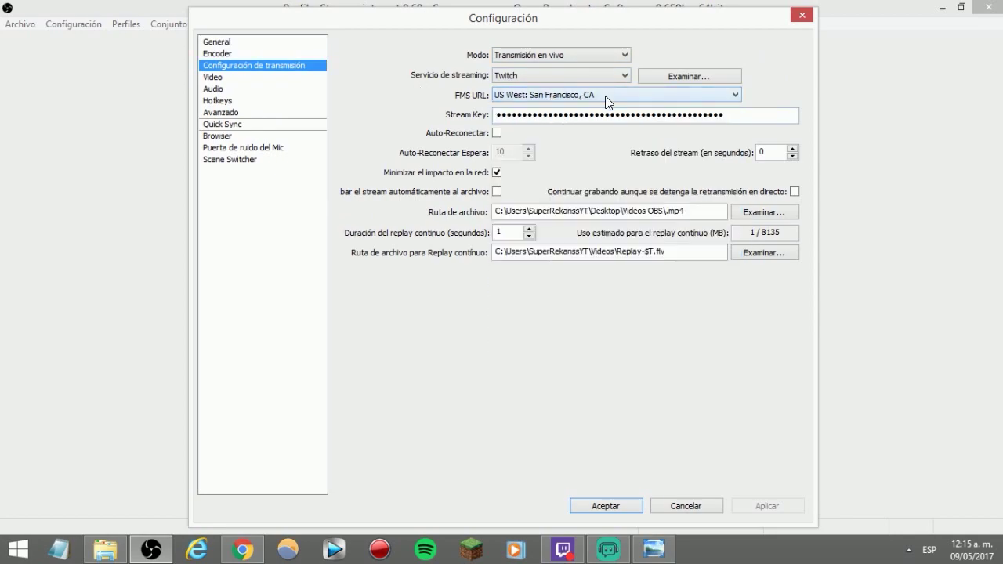
pyautogui.moveTo(766, 116); pyautogui.dragTo(408, 133)
pyautogui.click(732, 114)
# Examine the list of Twitch ingest servers offered for the FMS URL
pyautogui.click(534, 95)
pyautogui.click(538, 96)
pyautogui.click(546, 94)
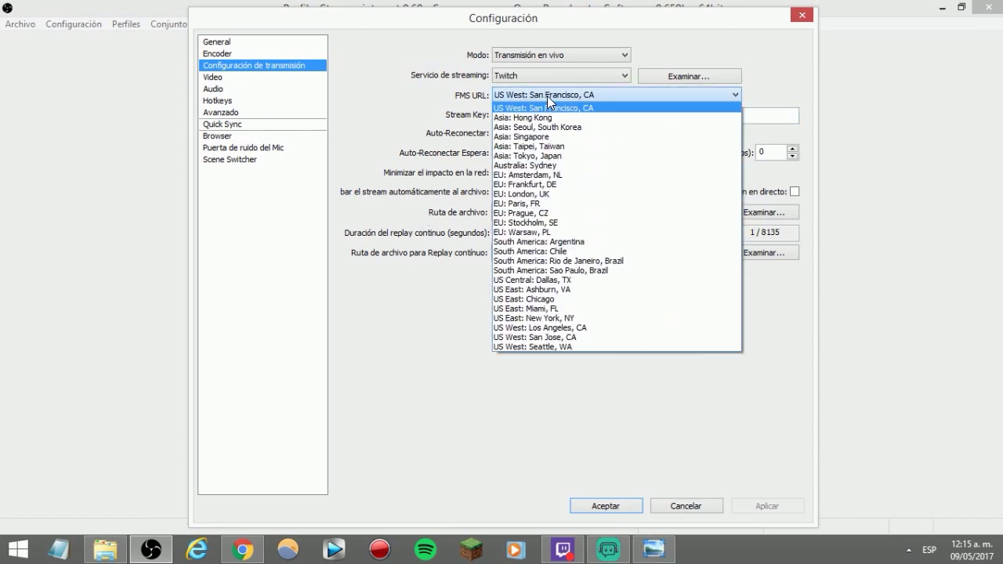
pyautogui.click(583, 95)
pyautogui.click(583, 95)
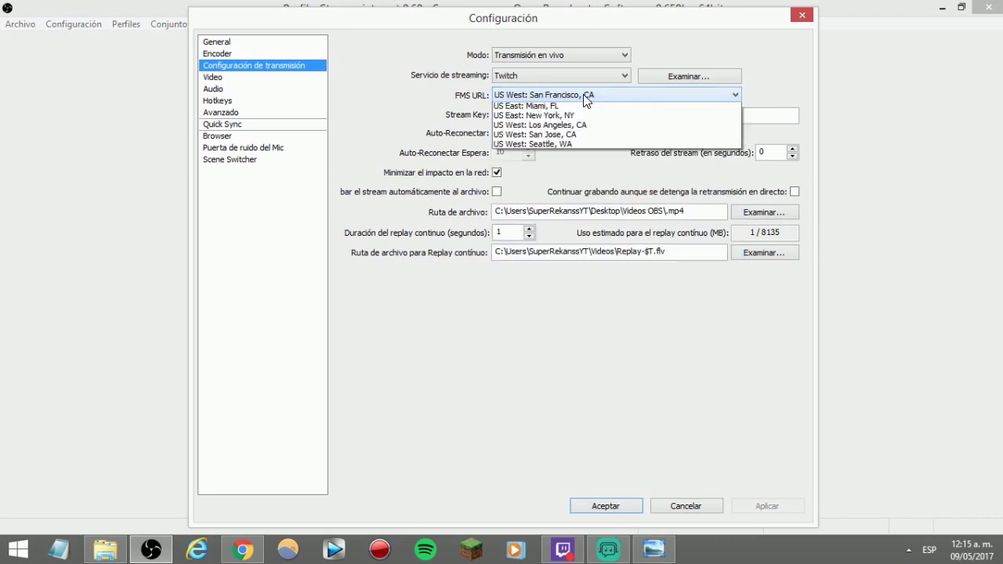
pyautogui.click(578, 94)
pyautogui.click(578, 95)
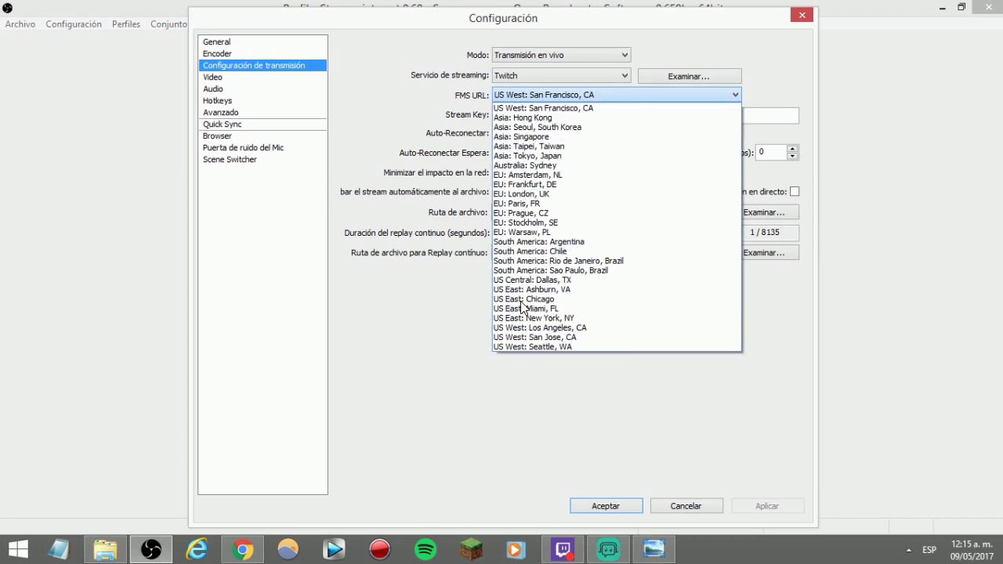
pyautogui.click(531, 97)
# Review the video settings, examining the custom base resolution and the available resolution downscale options
pyautogui.click(213, 77)
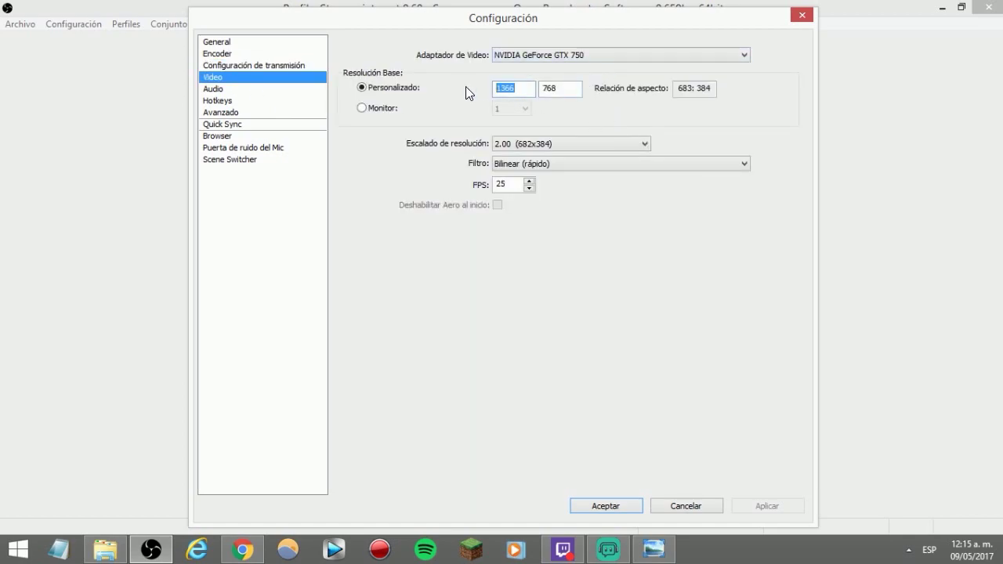
pyautogui.doubleClick(575, 89)
pyautogui.click(575, 88)
pyautogui.doubleClick(569, 89)
pyautogui.click(533, 144)
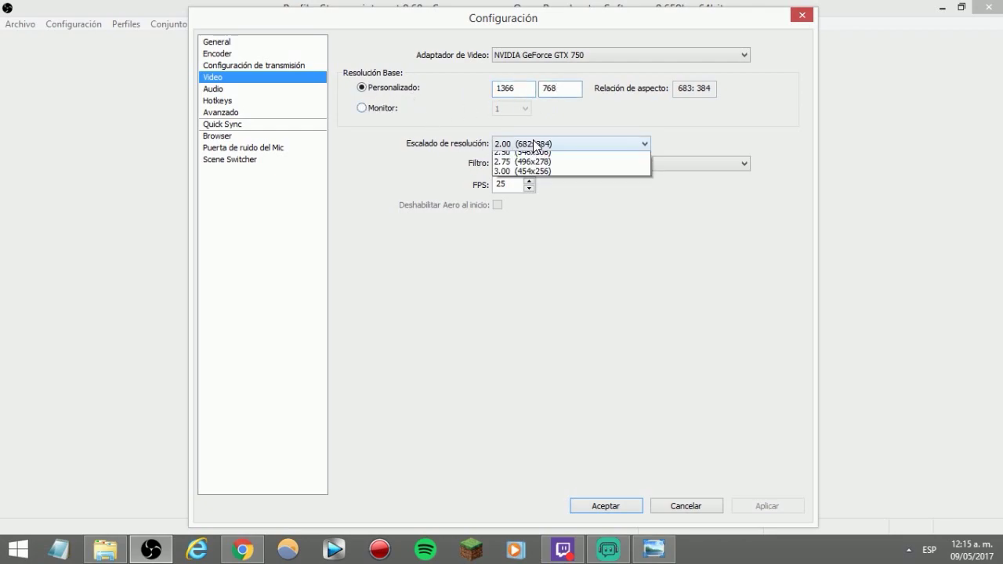
pyautogui.click(547, 143)
pyautogui.click(529, 143)
pyautogui.click(529, 143)
pyautogui.click(536, 143)
pyautogui.click(539, 142)
pyautogui.click(542, 145)
pyautogui.click(547, 144)
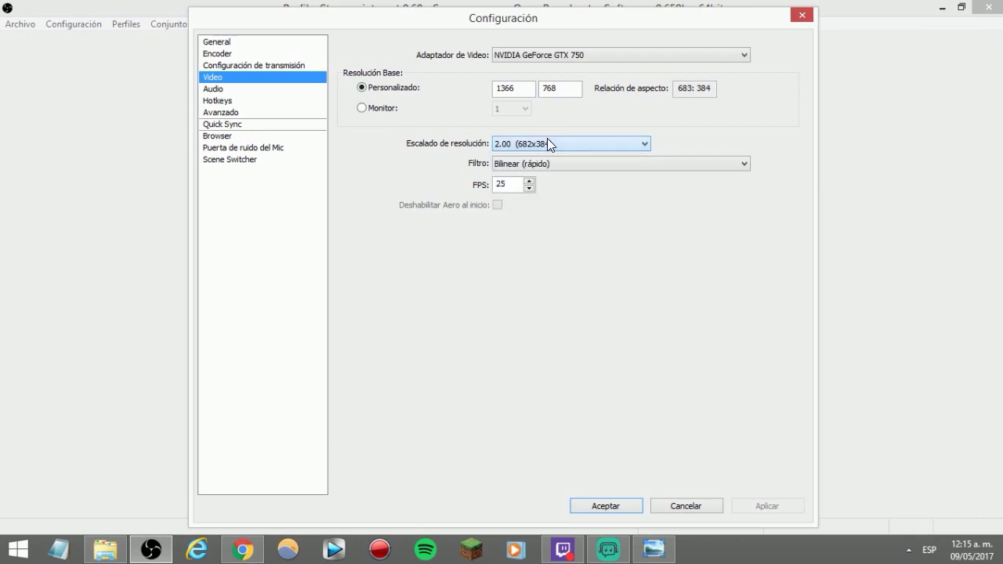
# Recheck the encoder's maximum bitrate and replay the Twitch clip in Chrome to judge its picture quality
pyautogui.click(225, 53)
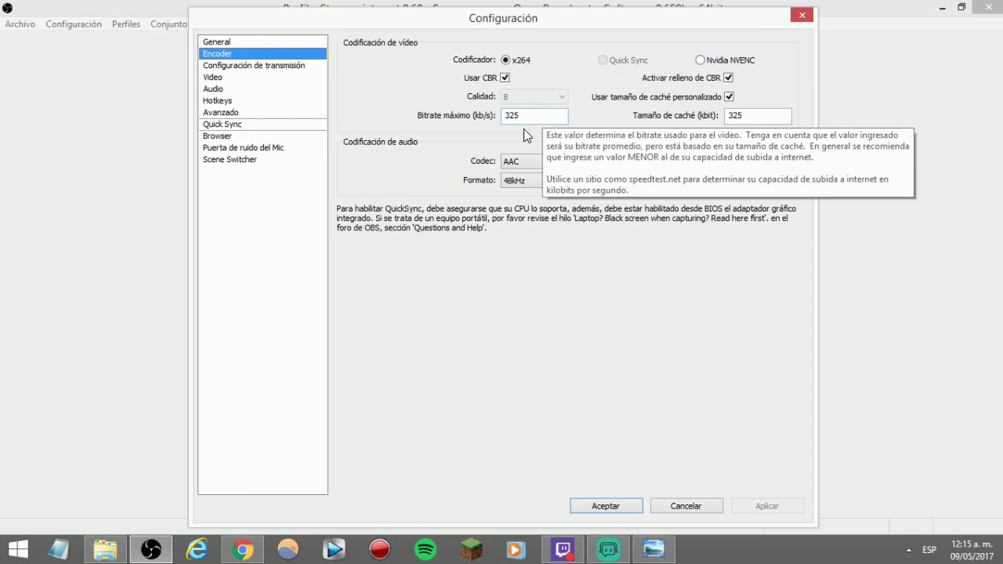
pyautogui.doubleClick(497, 115)
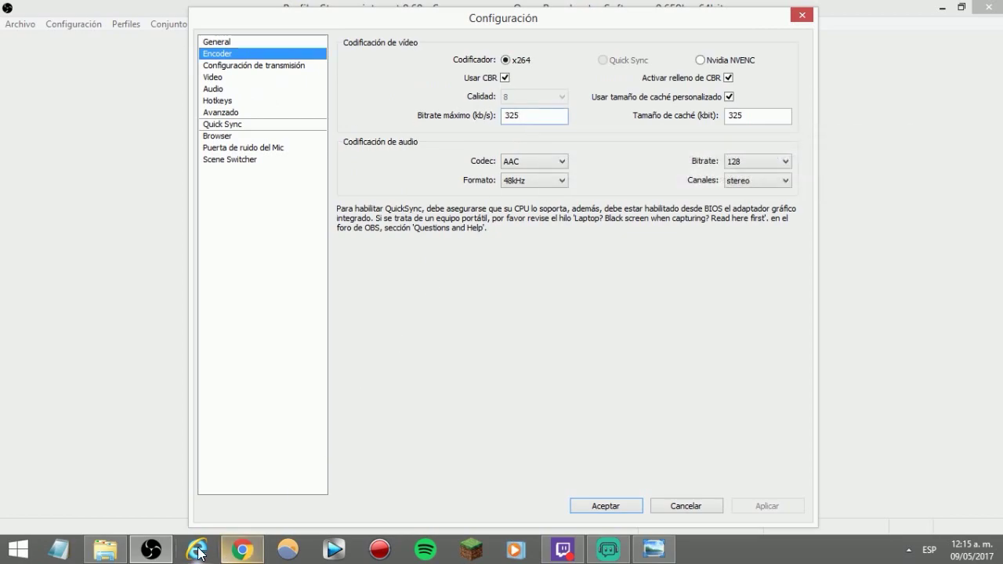
pyautogui.click(242, 549)
pyautogui.click(366, 291)
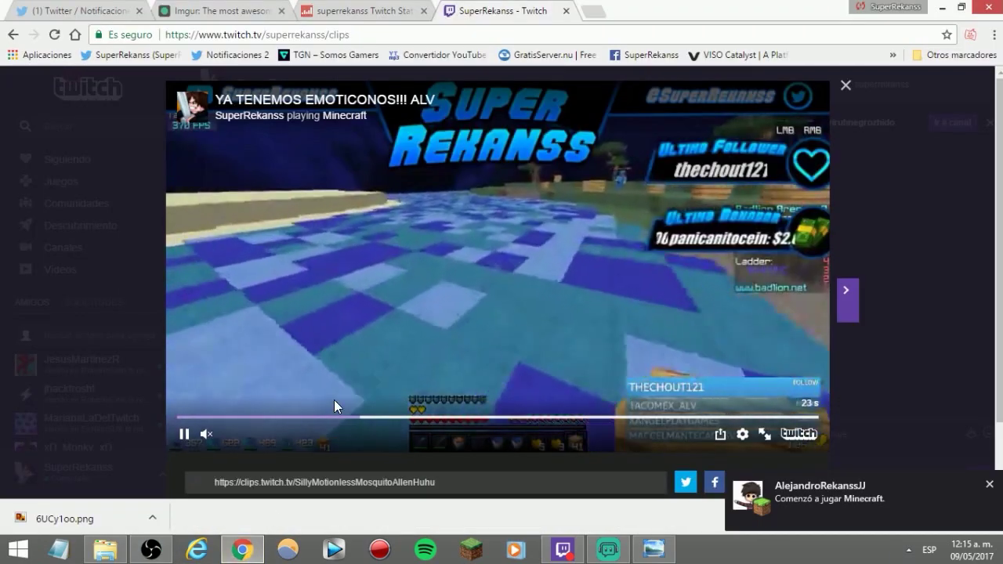
pyautogui.click(264, 423)
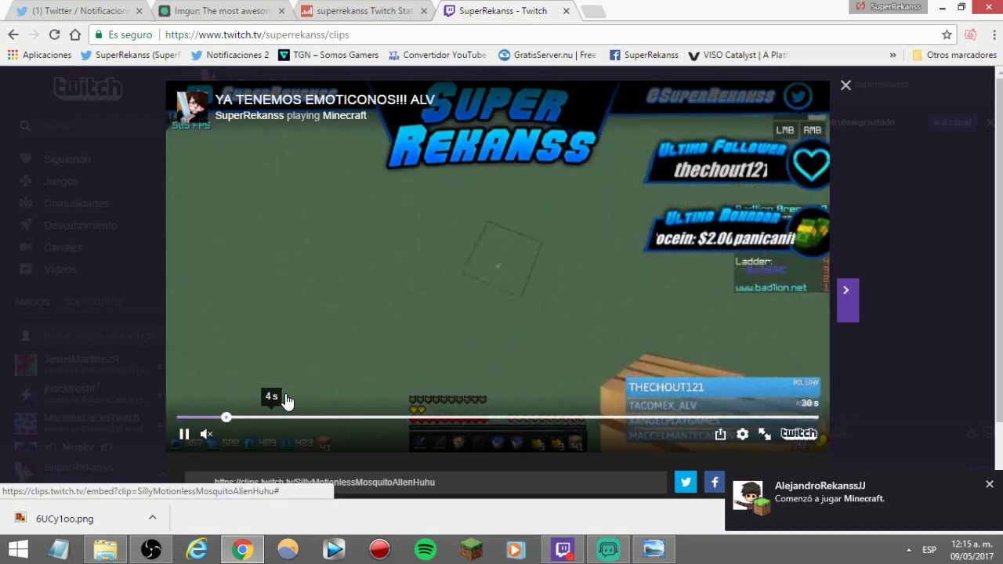
pyautogui.click(320, 423)
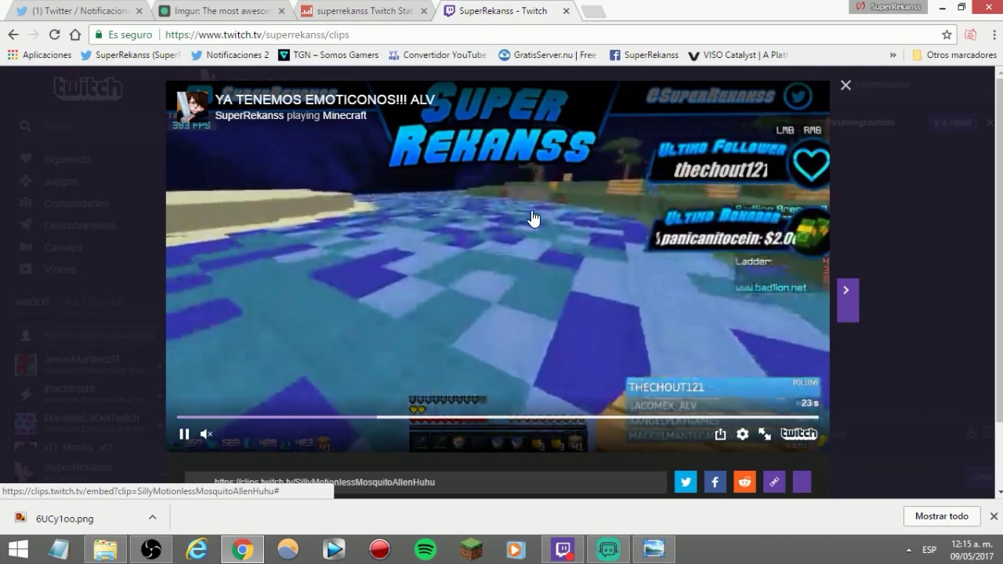
pyautogui.click(497, 242)
pyautogui.click(470, 347)
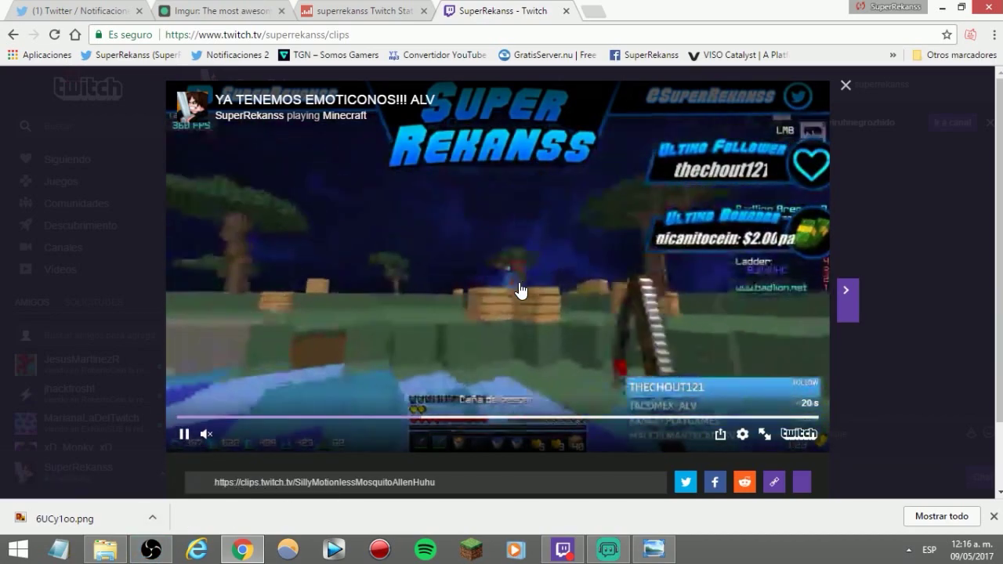
pyautogui.click(544, 277)
# Return to the OBS configuration, look over the audio settings and open the advanced settings
pyautogui.click(147, 558)
pyautogui.click(239, 80)
pyautogui.click(259, 104)
pyautogui.click(258, 89)
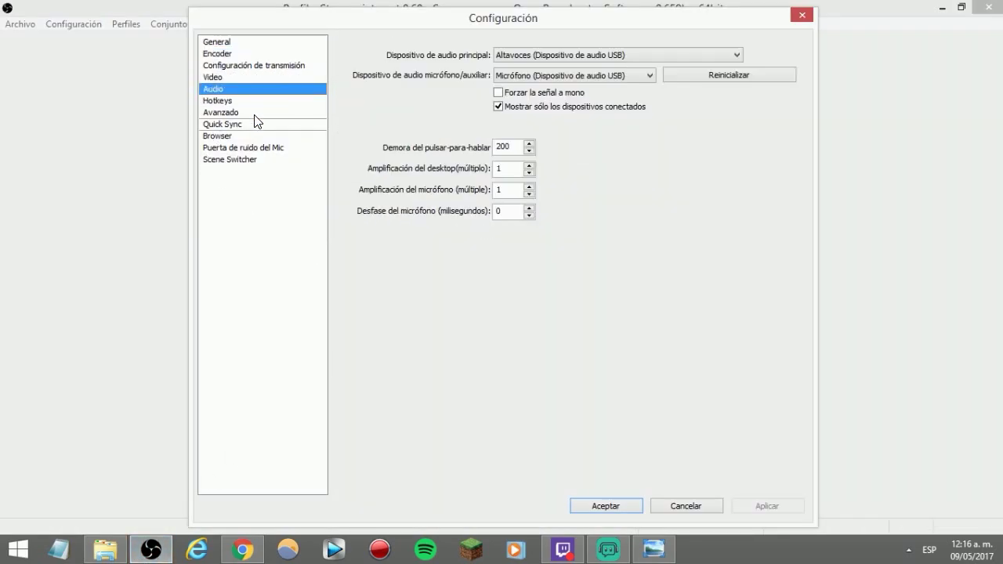
pyautogui.click(267, 112)
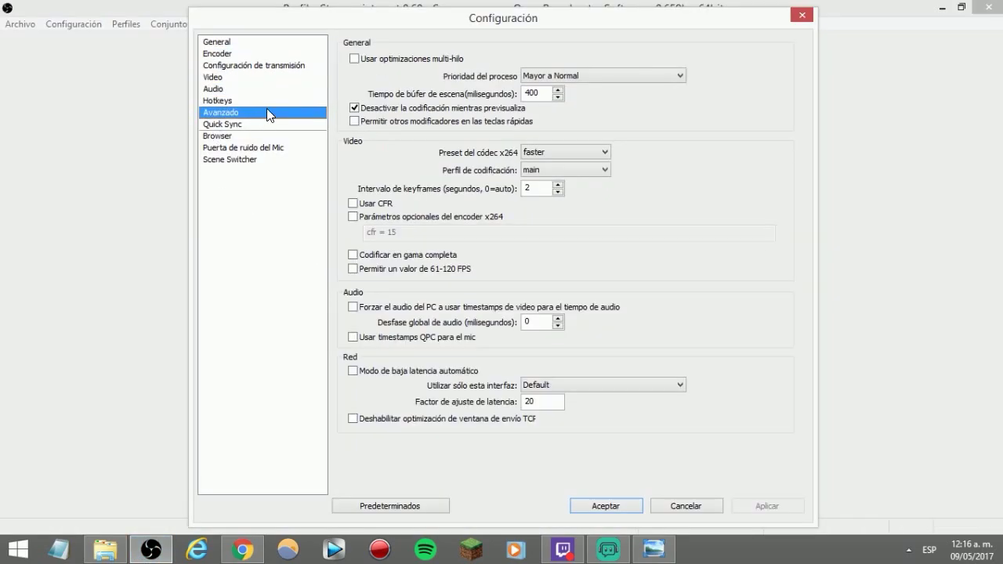
# Examine the available process priority levels in the advanced settings
pyautogui.click(582, 73)
pyautogui.click(581, 72)
pyautogui.click(593, 70)
pyautogui.click(618, 75)
pyautogui.click(622, 74)
pyautogui.click(616, 76)
pyautogui.click(614, 76)
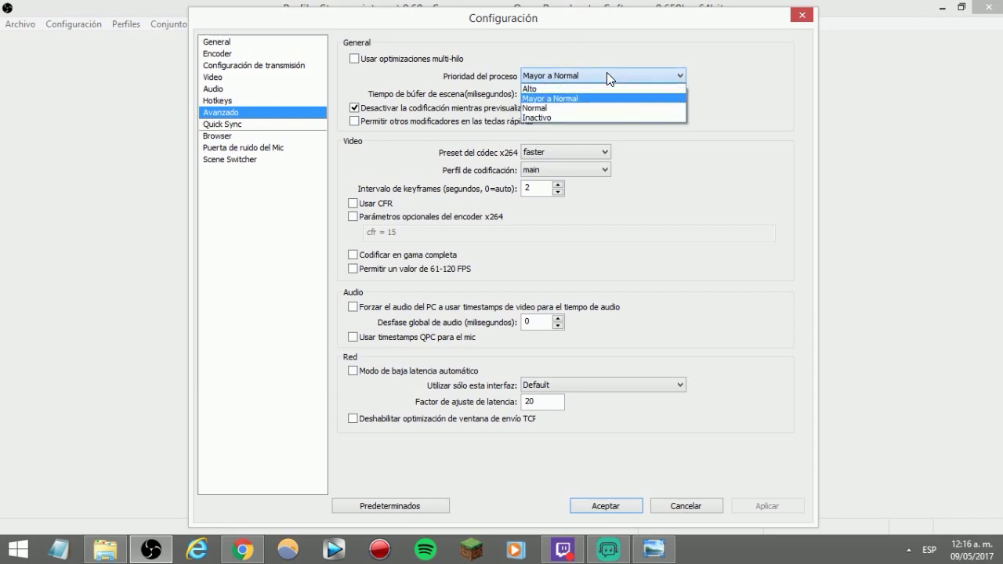
pyautogui.click(576, 72)
# Examine the x264 codec presets, watch the Twitch clip in Chrome for comparison and return to OBS
pyautogui.click(580, 152)
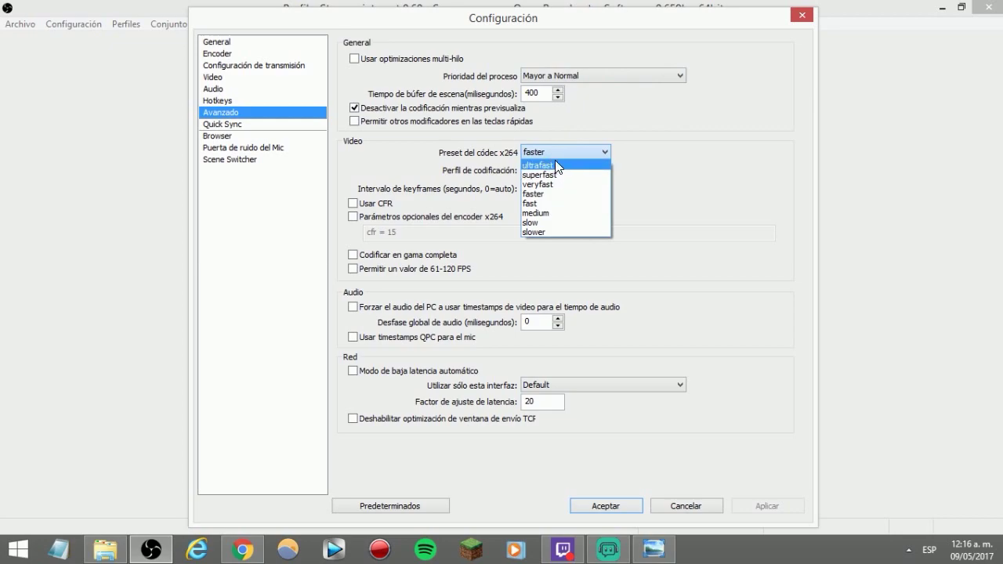
pyautogui.click(552, 152)
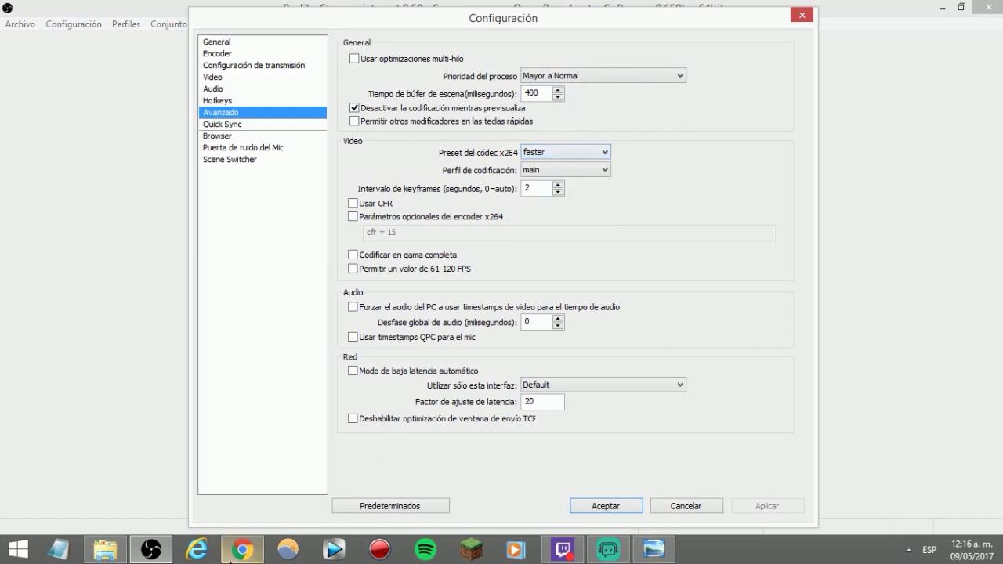
pyautogui.click(243, 550)
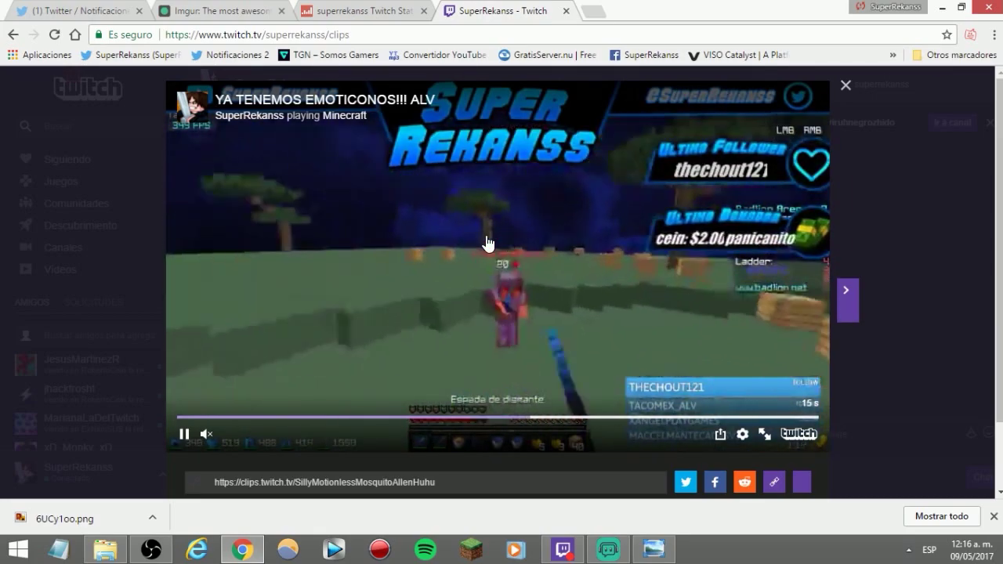
pyautogui.click(488, 254)
pyautogui.click(151, 549)
# Set the x264 codec preset to faster and check the encoding profile options
pyautogui.click(572, 152)
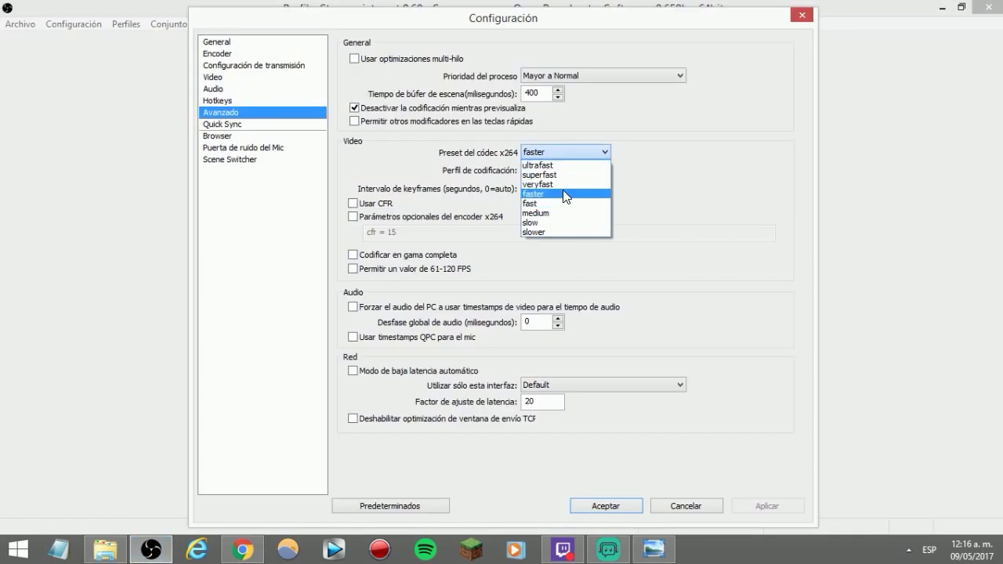
pyautogui.click(565, 194)
pyautogui.press('Return')
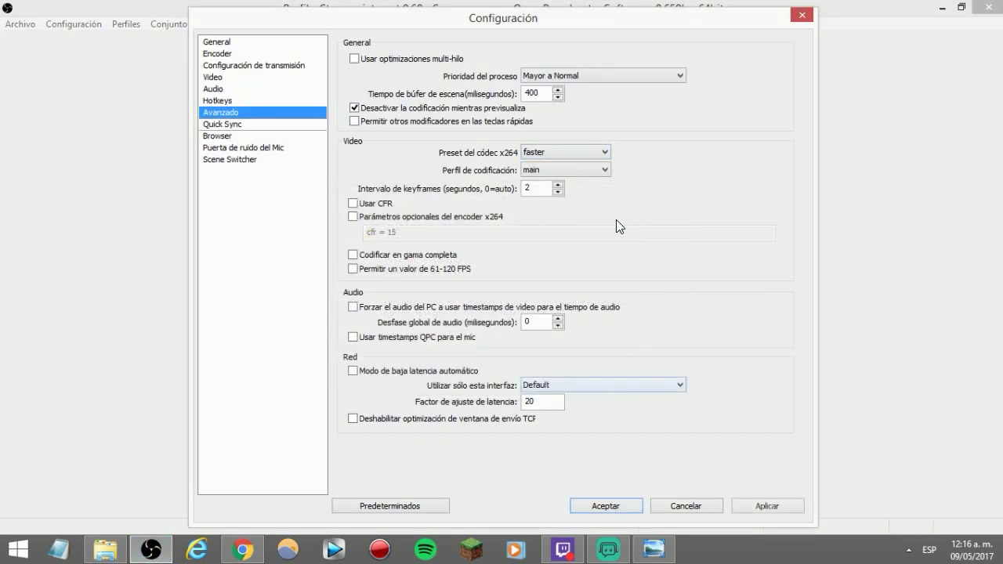
pyautogui.moveTo(563, 156)
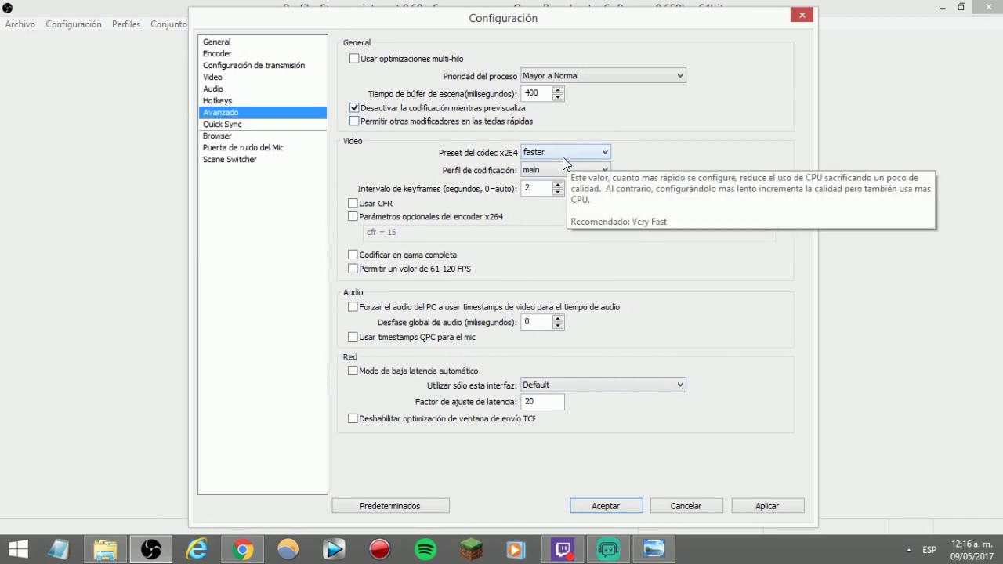
pyautogui.click(555, 168)
pyautogui.click(555, 168)
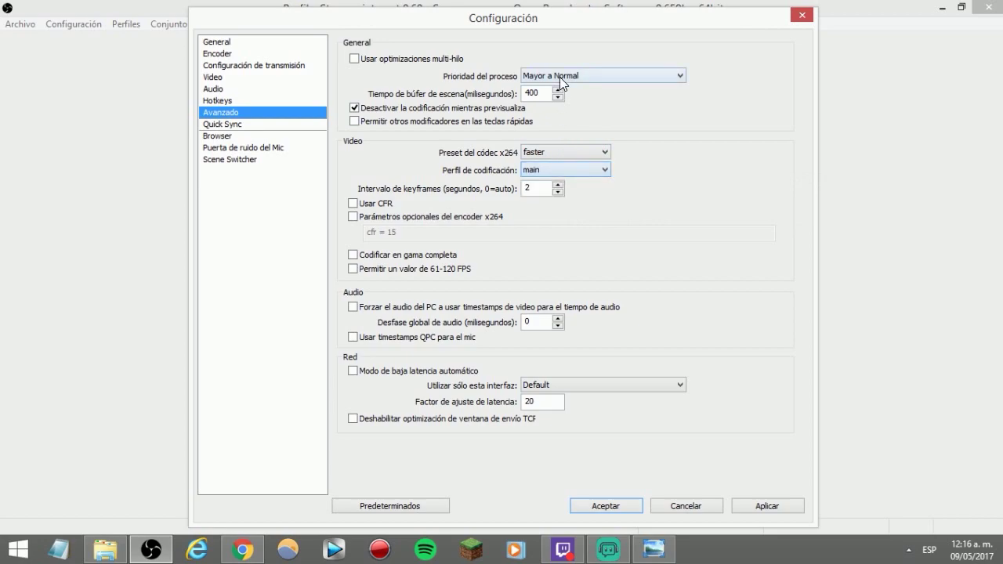
# Set the process priority to Mayor a Normal and open the Quick Sync settings
pyautogui.click(565, 76)
pyautogui.click(573, 99)
pyautogui.click(578, 78)
pyautogui.click(559, 97)
pyautogui.click(560, 72)
pyautogui.click(558, 72)
pyautogui.click(252, 125)
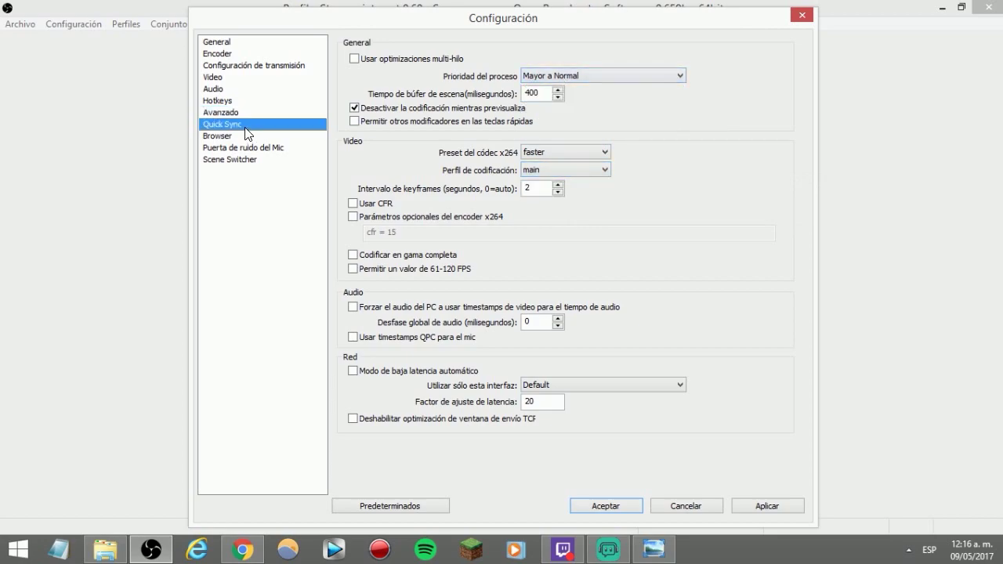
# Examine the microphone noise gate, Browser and Quick Sync settings pages
pyautogui.click(465, 328)
pyautogui.click(259, 148)
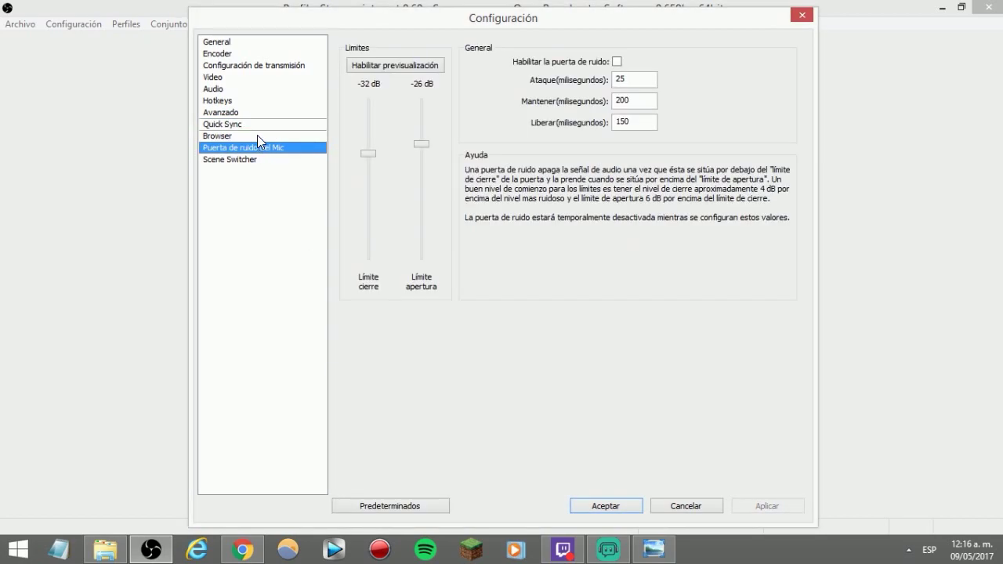
pyautogui.click(257, 136)
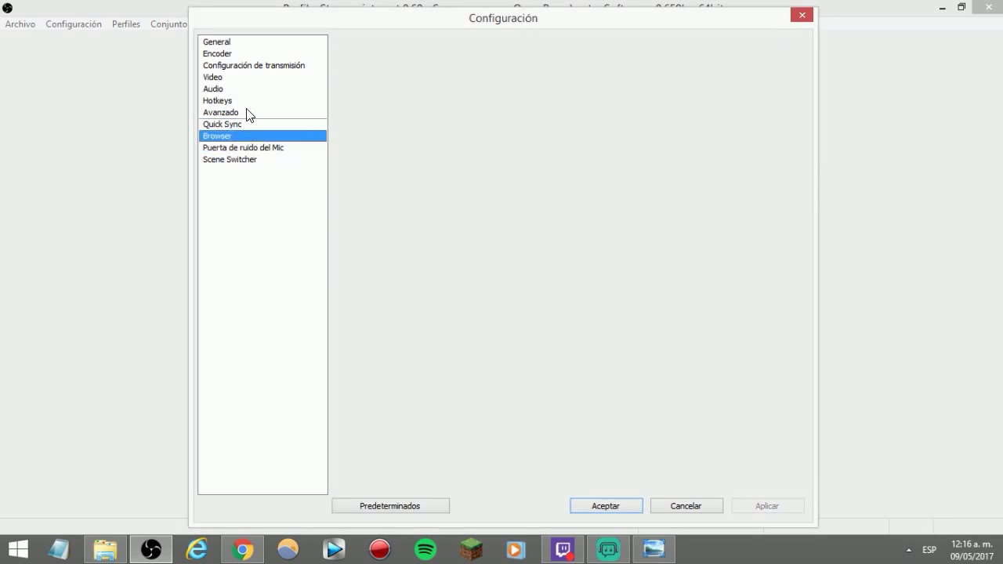
pyautogui.click(609, 548)
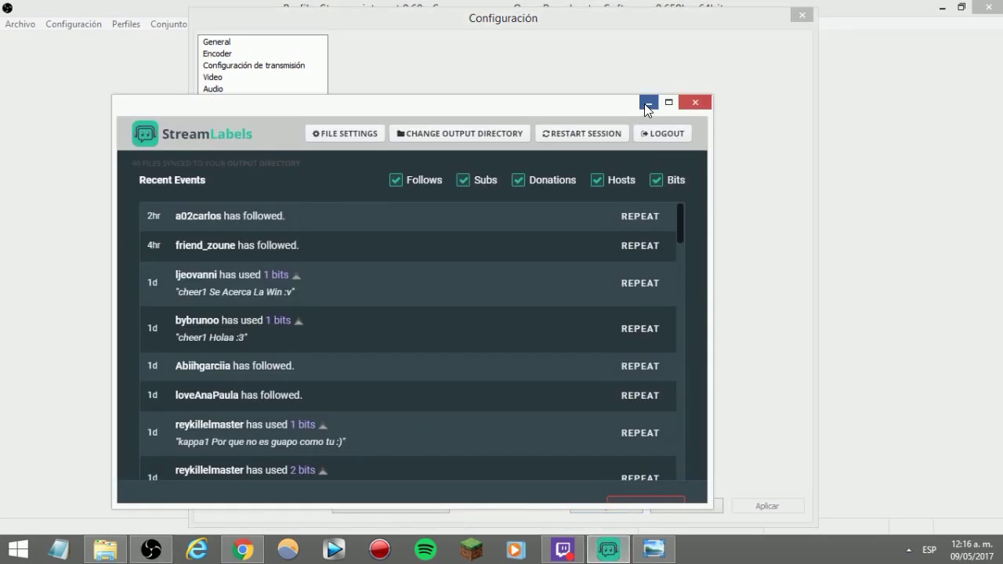
pyautogui.click(646, 104)
pyautogui.click(249, 135)
pyautogui.click(244, 124)
# Review the hotkey, advanced, video, broadcast, general and encoder settings
pyautogui.click(246, 102)
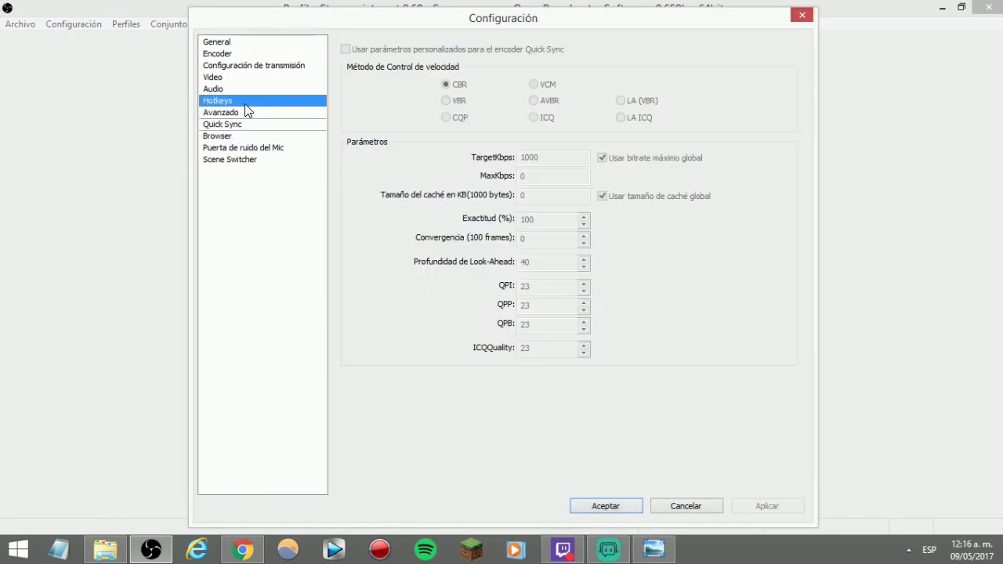
pyautogui.click(259, 113)
pyautogui.click(275, 79)
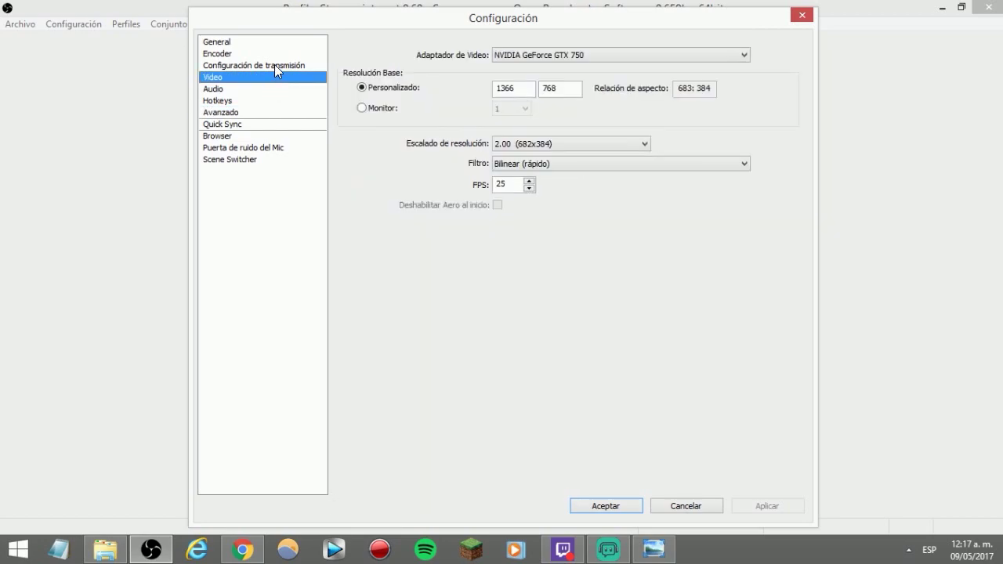
pyautogui.click(274, 66)
pyautogui.click(269, 44)
pyautogui.click(279, 54)
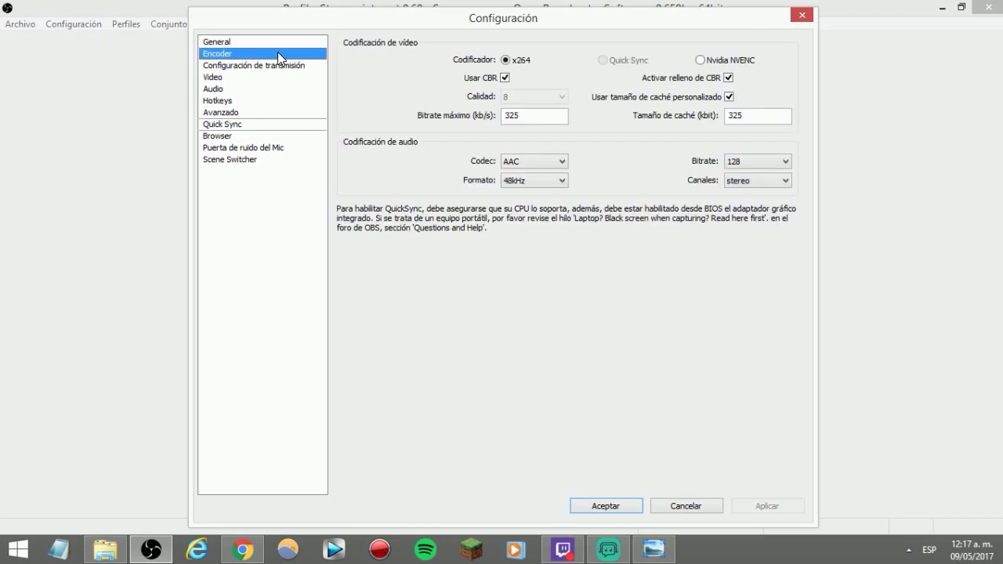
# Recheck the general, encoder, broadcast, video and audio settings in order and close the configuration dialog
pyautogui.click(235, 43)
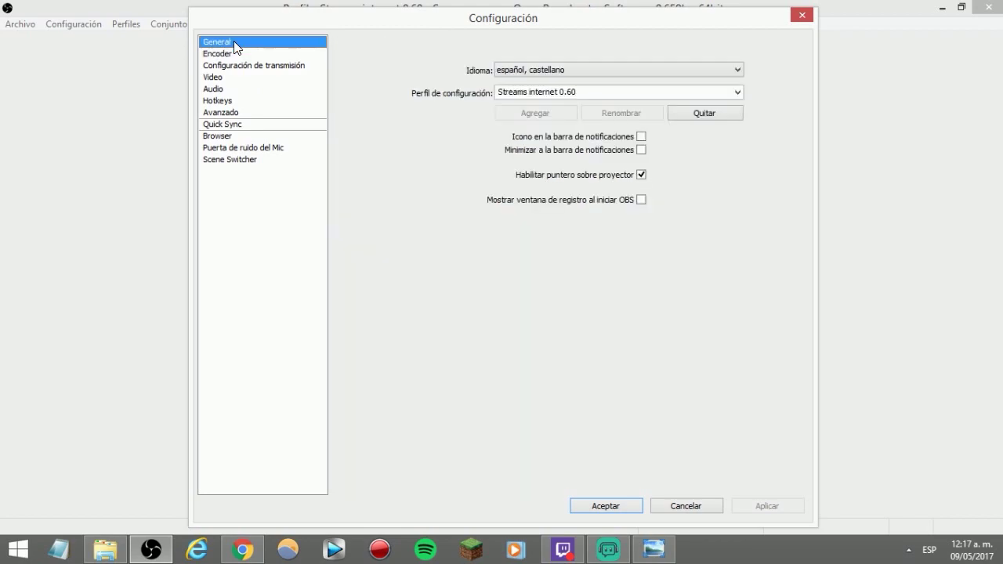
pyautogui.click(246, 54)
pyautogui.click(249, 65)
pyautogui.click(248, 55)
pyautogui.click(252, 66)
pyautogui.click(254, 78)
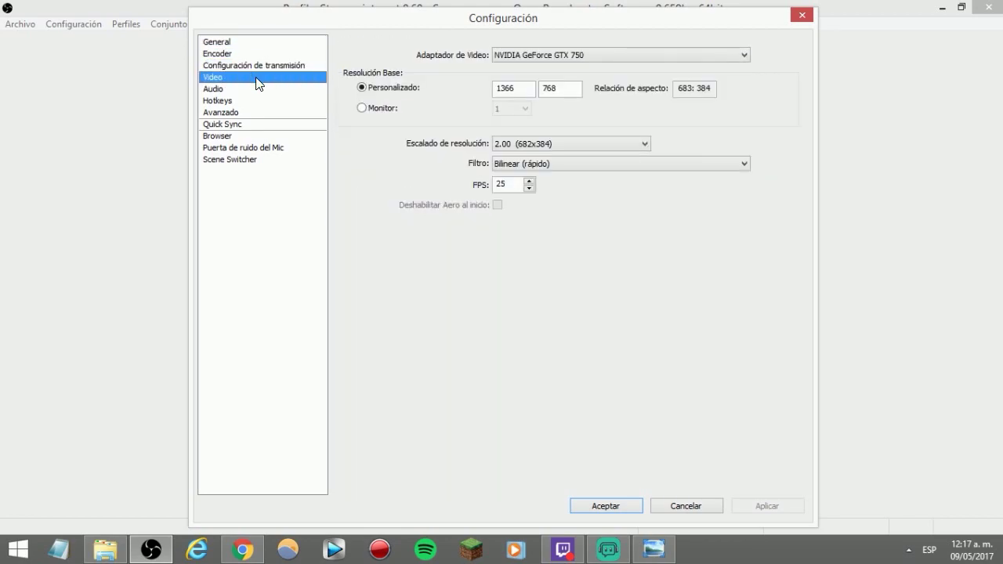
pyautogui.click(258, 90)
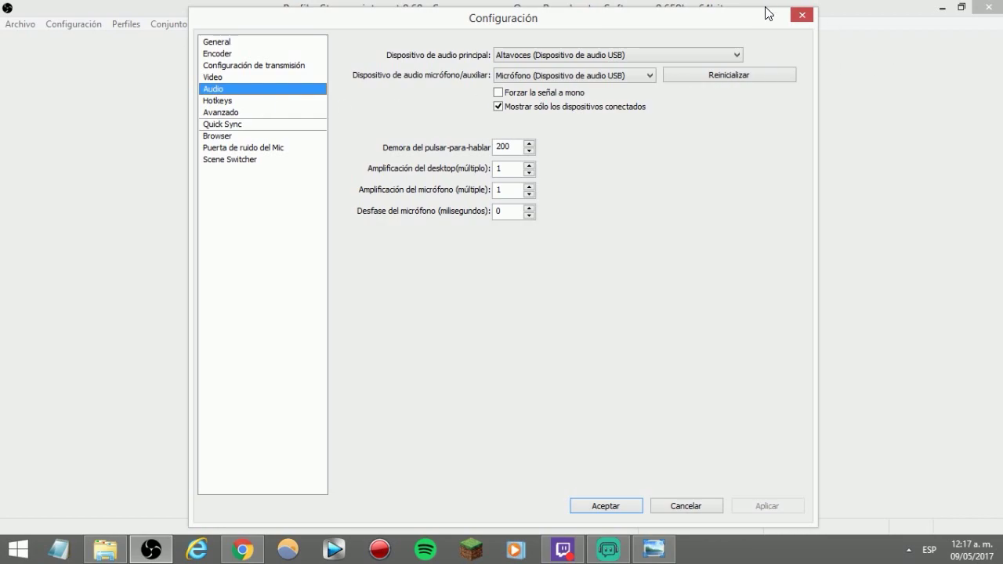
pyautogui.click(801, 15)
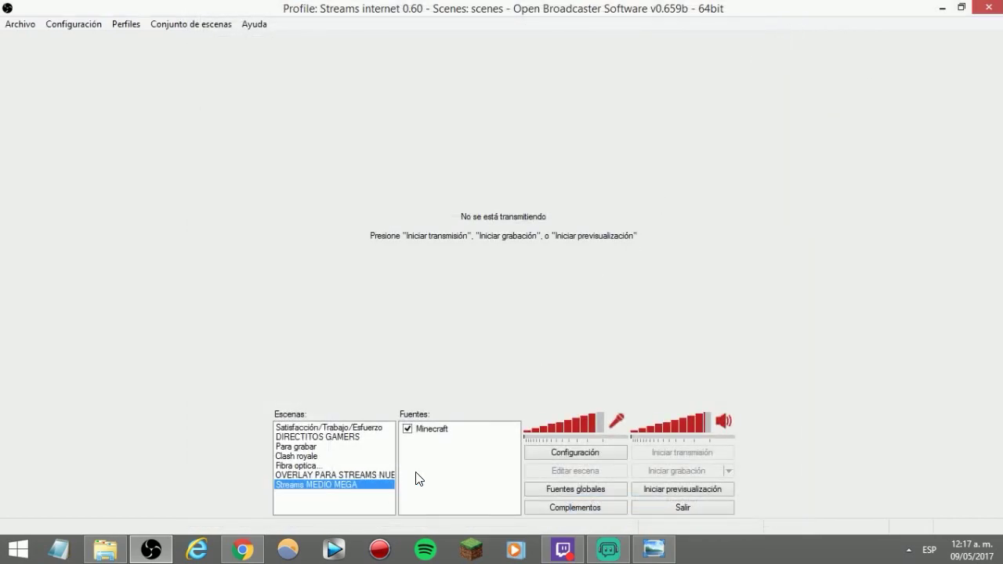
# Switch to Chrome, play a few more seconds of the Twitch clip to judge the stream quality, and close the clip
pyautogui.click(243, 548)
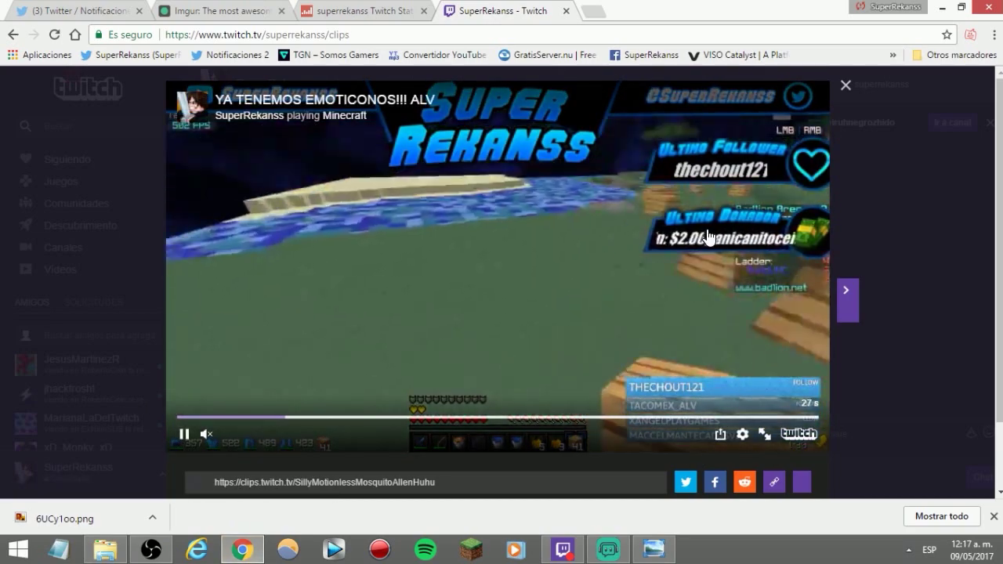
pyautogui.click(617, 92)
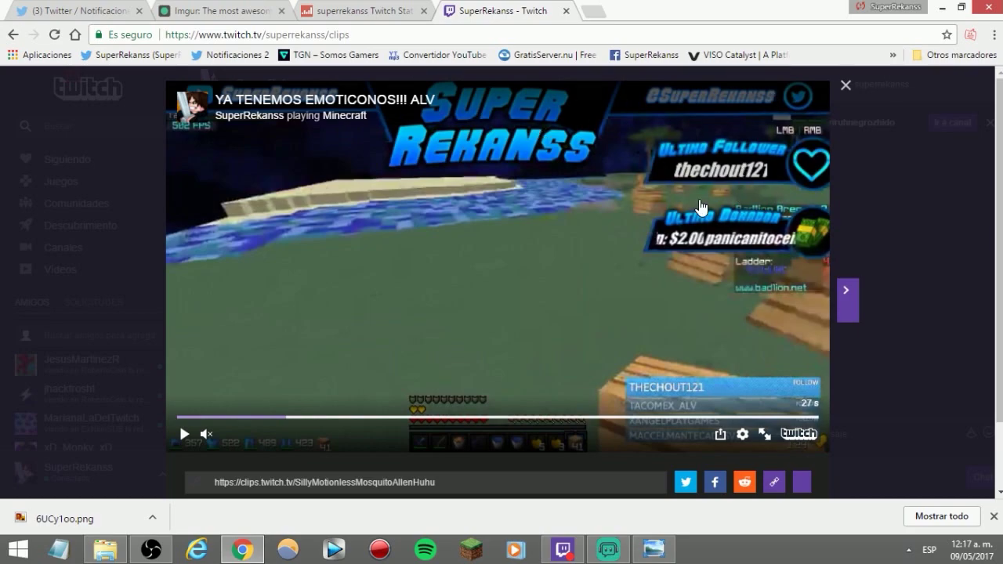
pyautogui.click(385, 291)
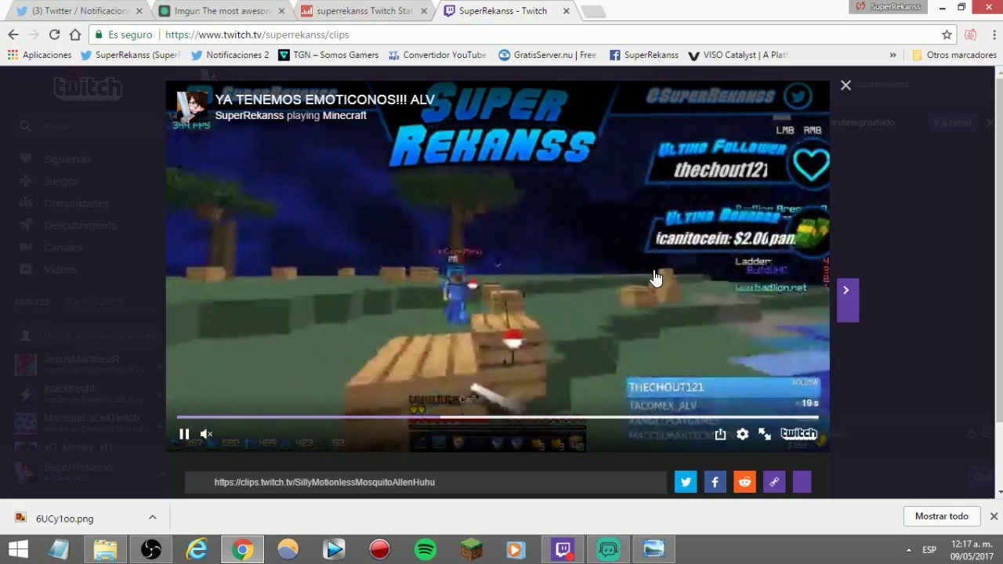
pyautogui.click(656, 276)
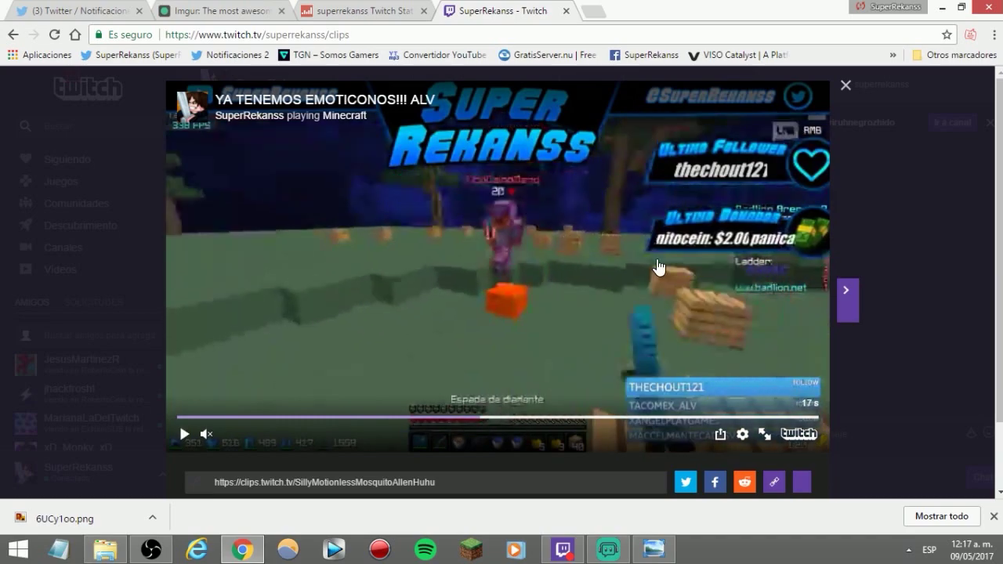
pyautogui.click(846, 85)
# Open the Twitch channel's main page, send ":VV" in its chat and dismiss the top cheer banner
pyautogui.scroll(5, 309, 254)
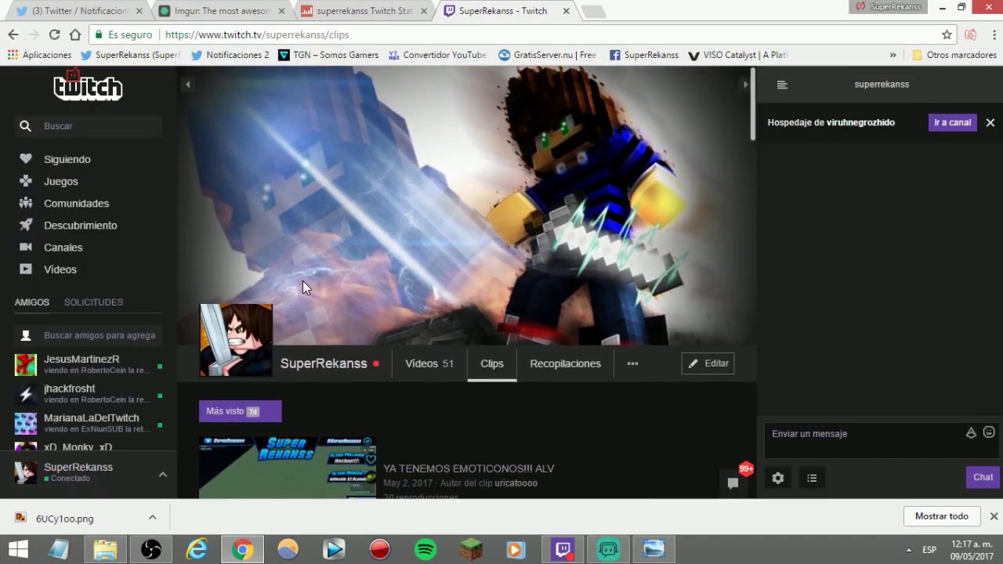
pyautogui.scroll(-1, 306, 282)
pyautogui.click(300, 306)
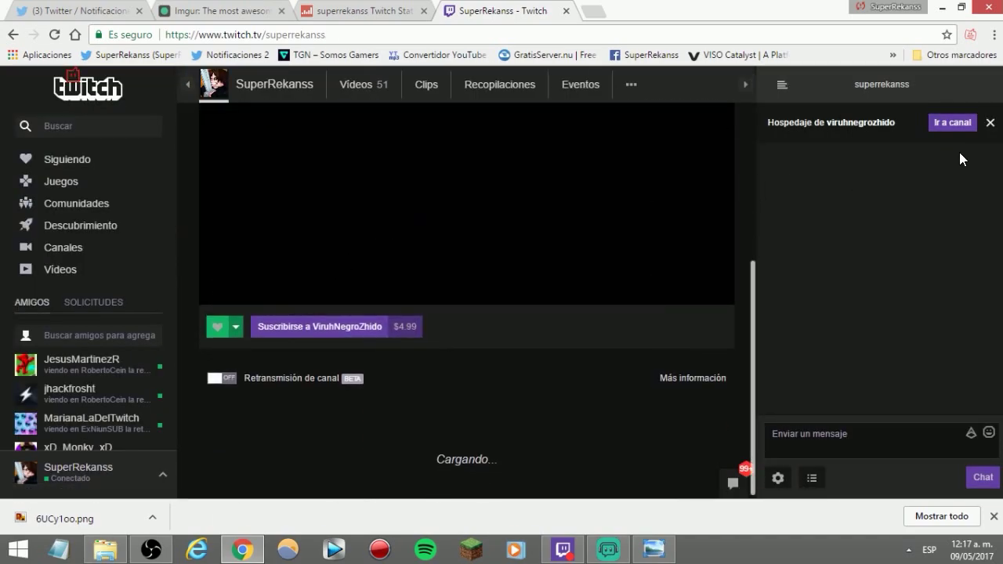
pyautogui.write(':VV')
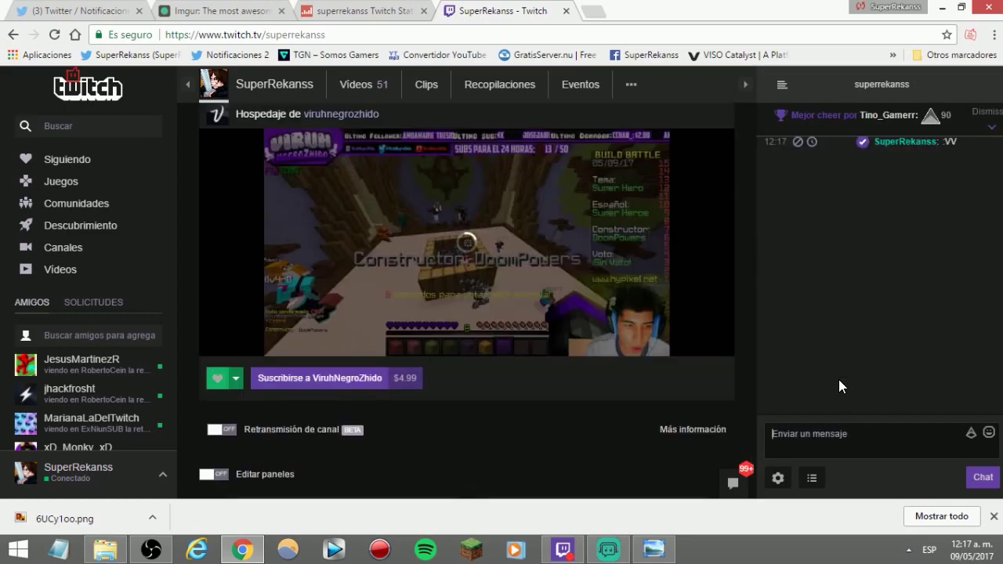
pyautogui.press('Return')
pyautogui.click(986, 112)
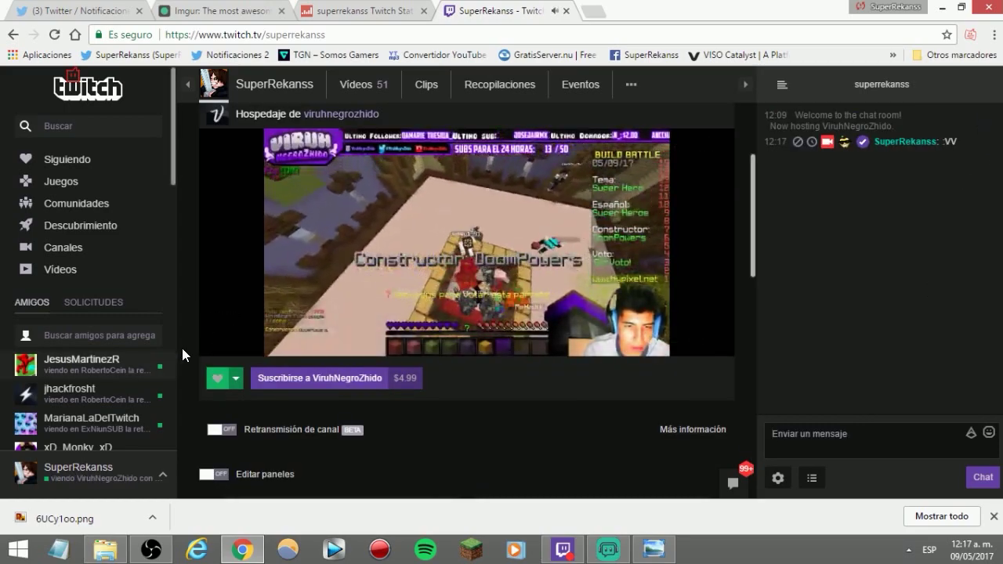
# Send the command "!subs" in the Twitch channel's chat
pyautogui.scroll(2, 514, 313)
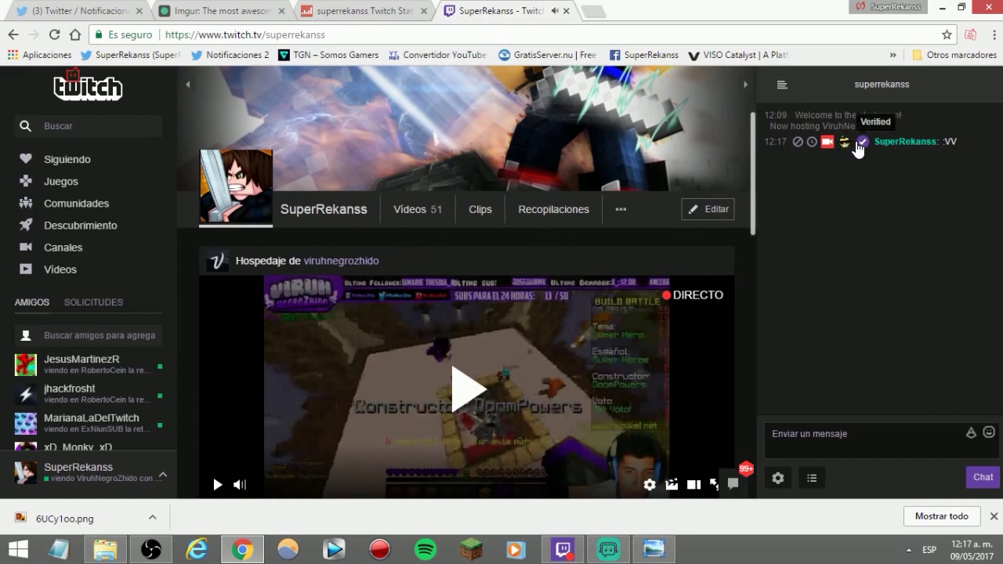
pyautogui.write(':')
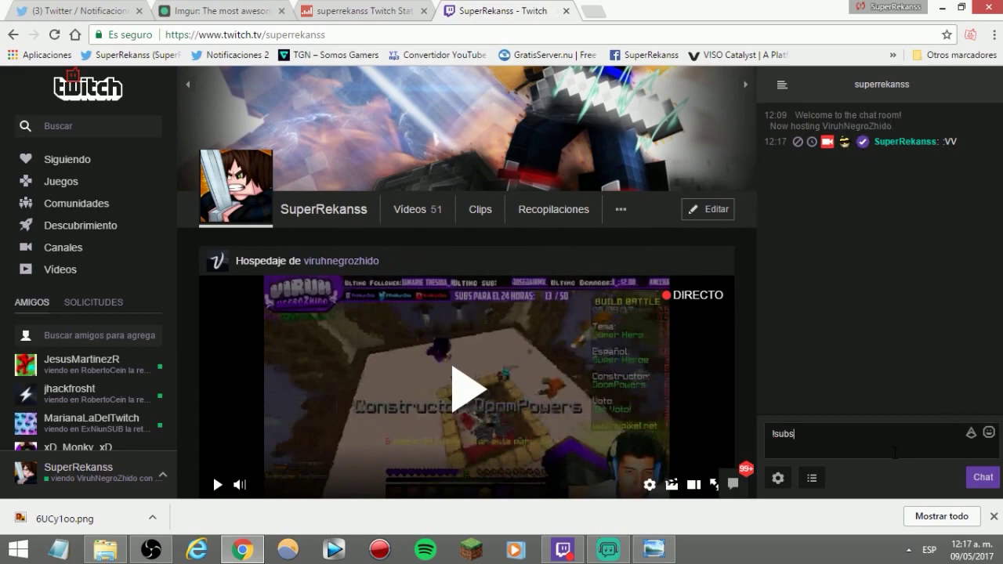
pyautogui.press('Return')
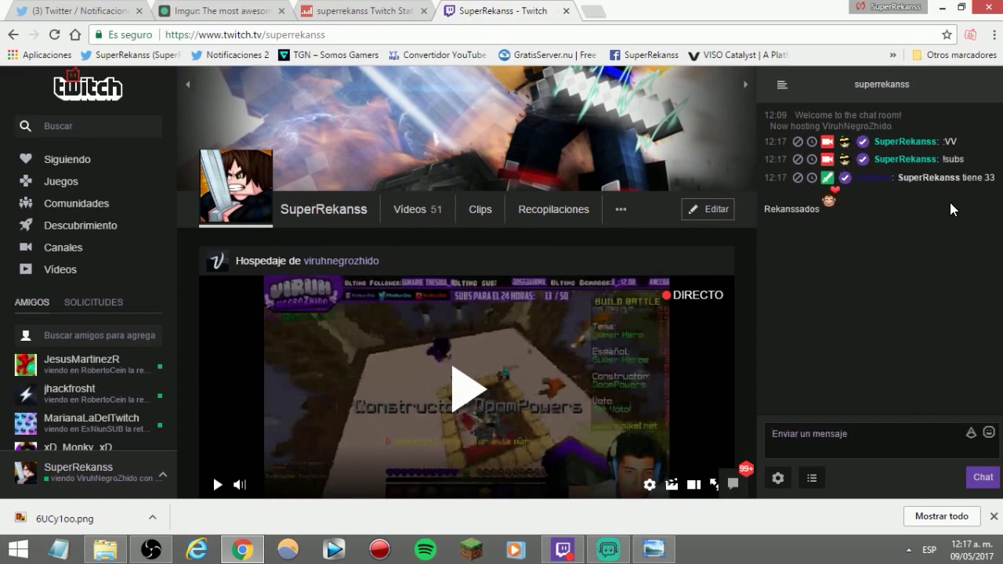
# Check the new Twitter notifications, return to the Twitch channel page and look over its hosted stream and panels
pyautogui.hotkey('ctrl', '1')
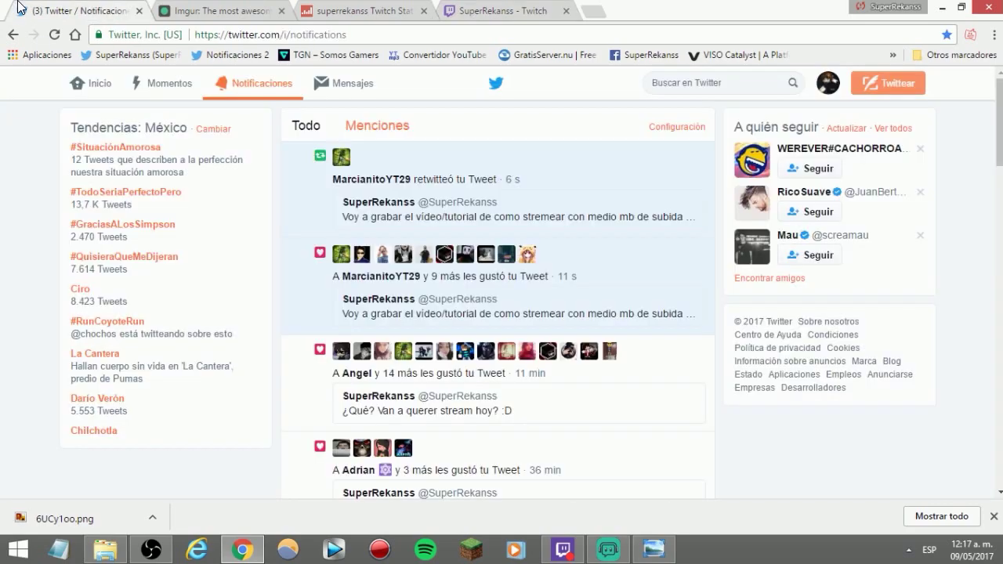
pyautogui.click(473, 179)
pyautogui.click(479, 11)
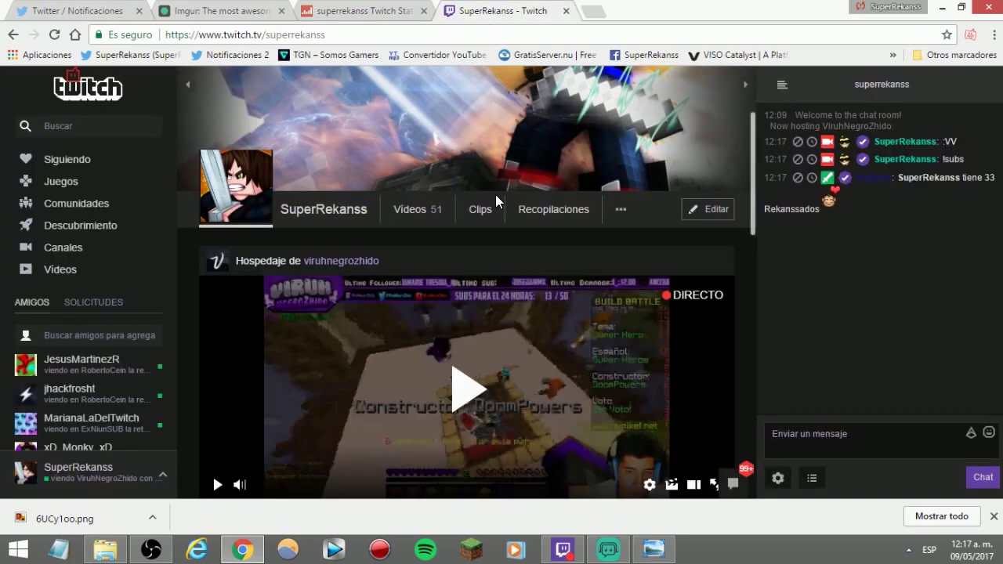
pyautogui.scroll(-3, 607, 286)
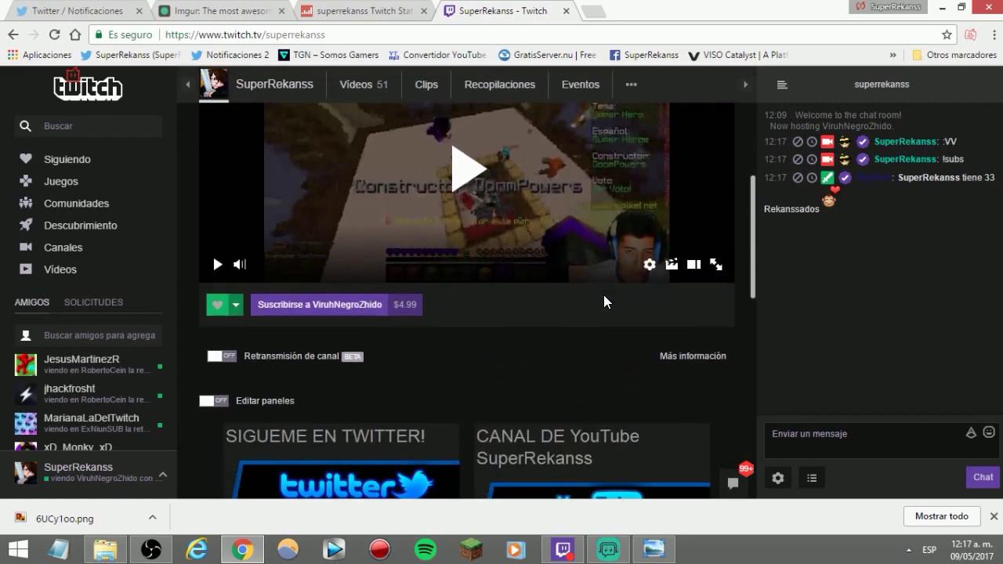
pyautogui.scroll(3, 611, 341)
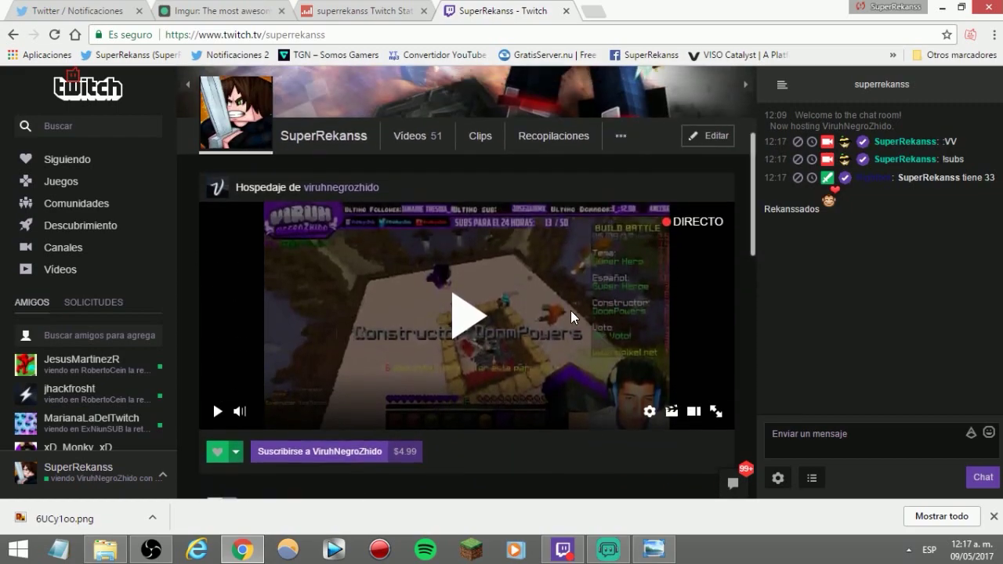
pyautogui.scroll(-5, 293, 132)
# Switch to OBS, review the general, encoder, broadcast, video and audio settings once more and close the configuration dialog
pyautogui.click(151, 549)
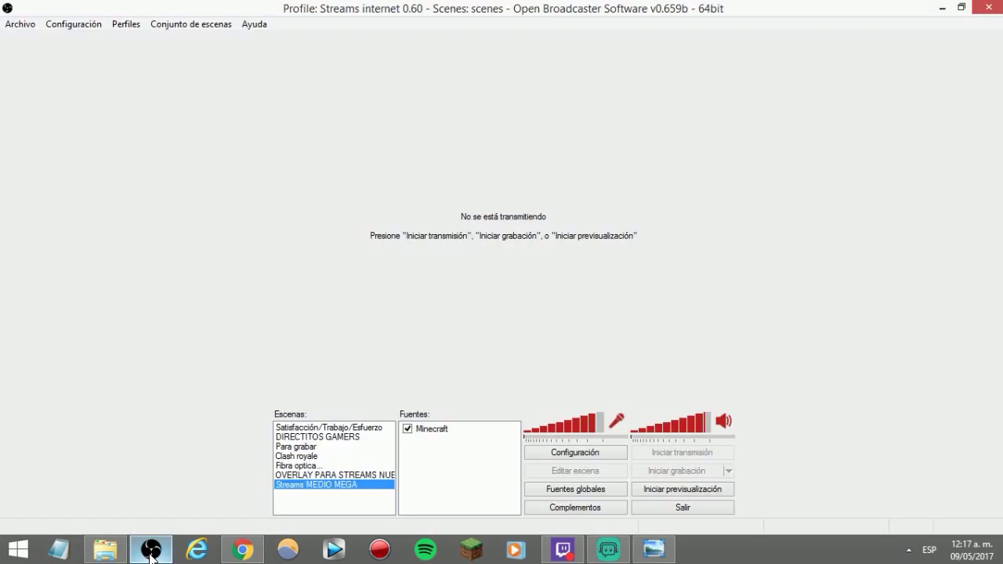
pyautogui.click(94, 22)
pyautogui.click(107, 36)
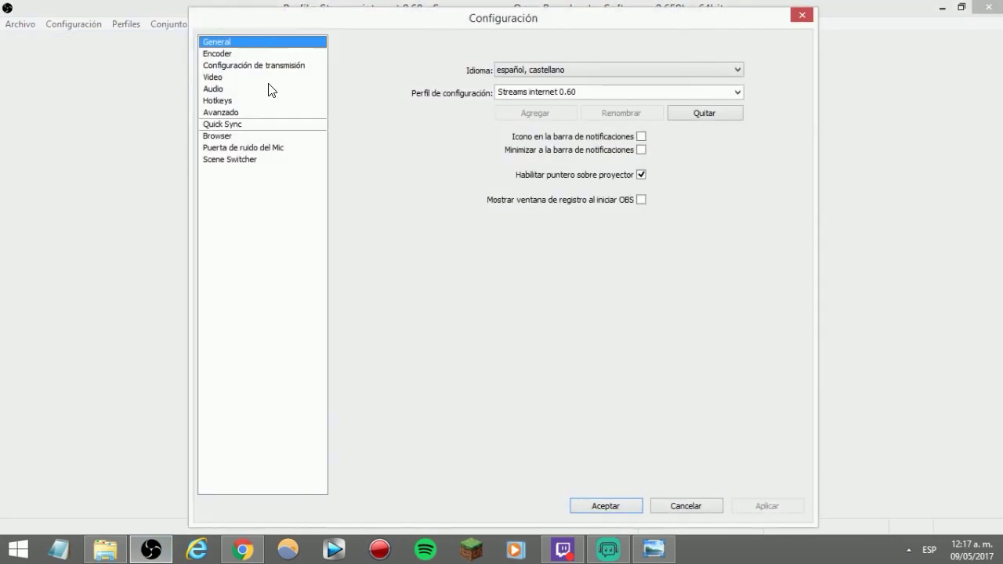
pyautogui.click(244, 81)
pyautogui.click(255, 66)
pyautogui.click(254, 51)
pyautogui.click(275, 67)
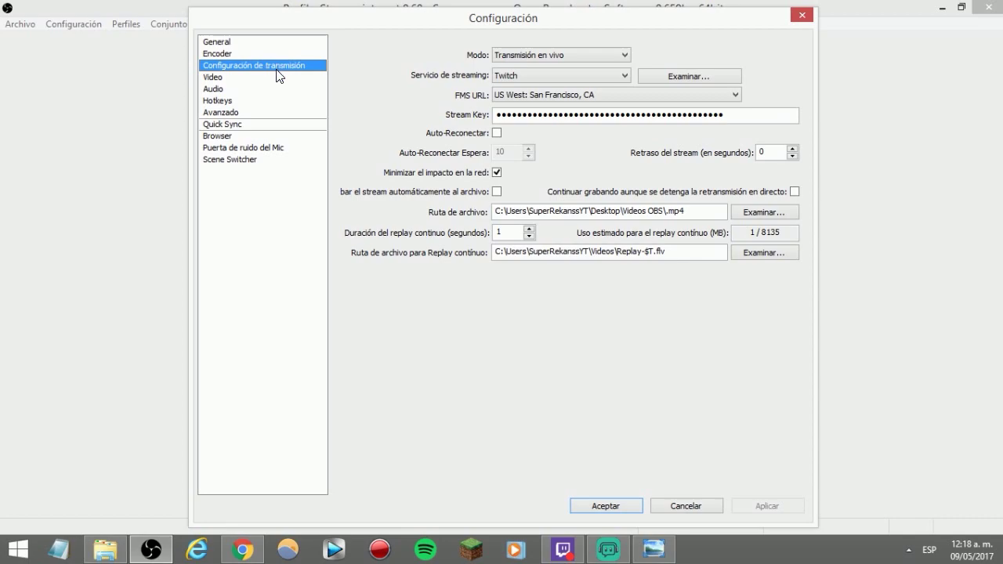
pyautogui.click(296, 79)
pyautogui.click(280, 89)
pyautogui.click(257, 77)
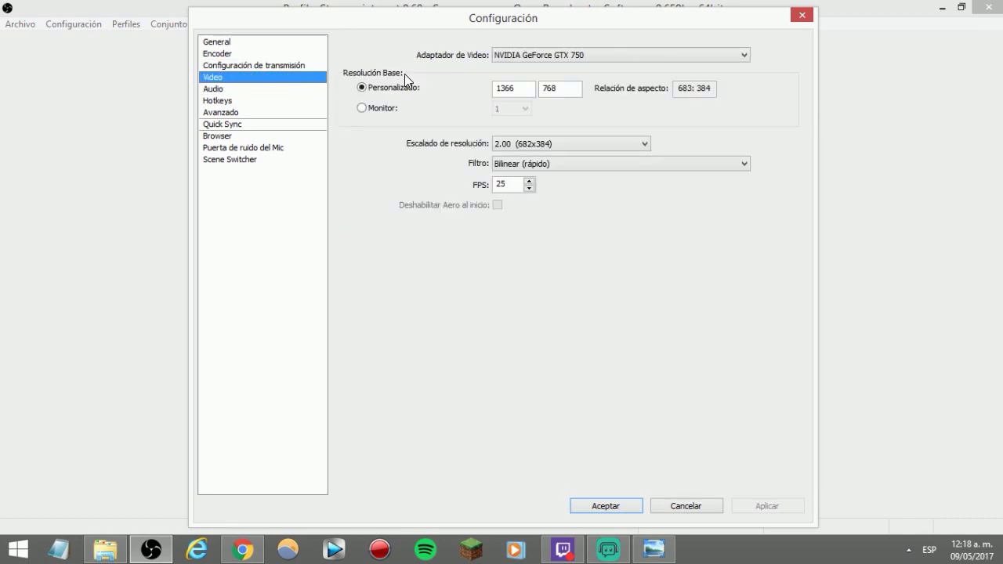
pyautogui.click(801, 15)
# Switch to Chrome and open the signed-in account's own profile page on Twitter
pyautogui.click(243, 550)
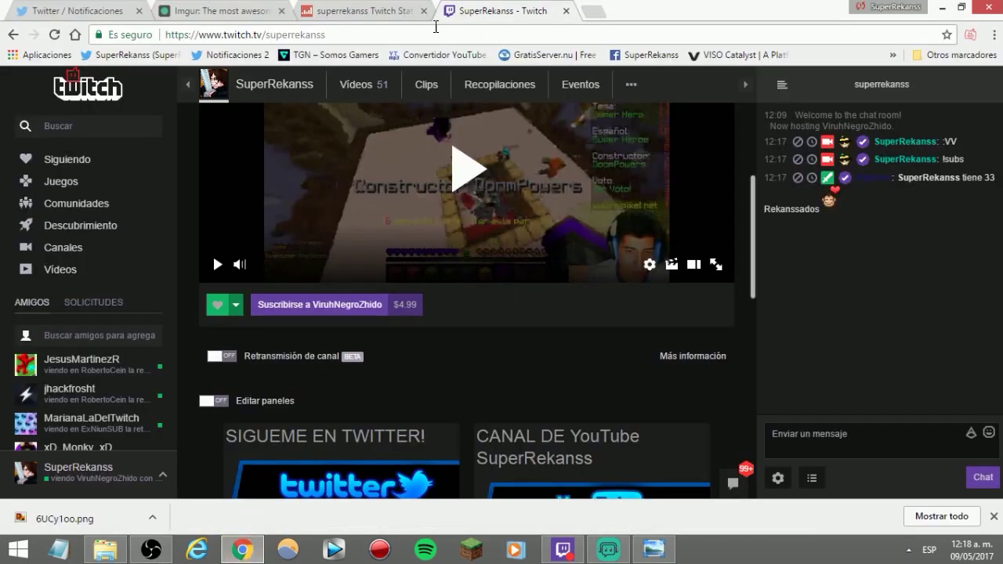
pyautogui.click(150, 549)
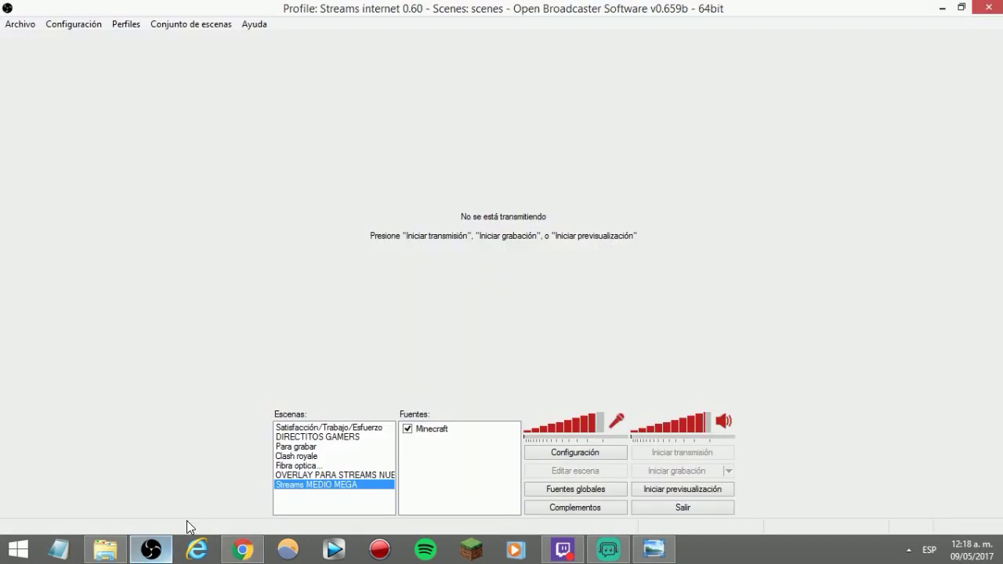
pyautogui.click(242, 549)
pyautogui.hotkey('ctrl', '1')
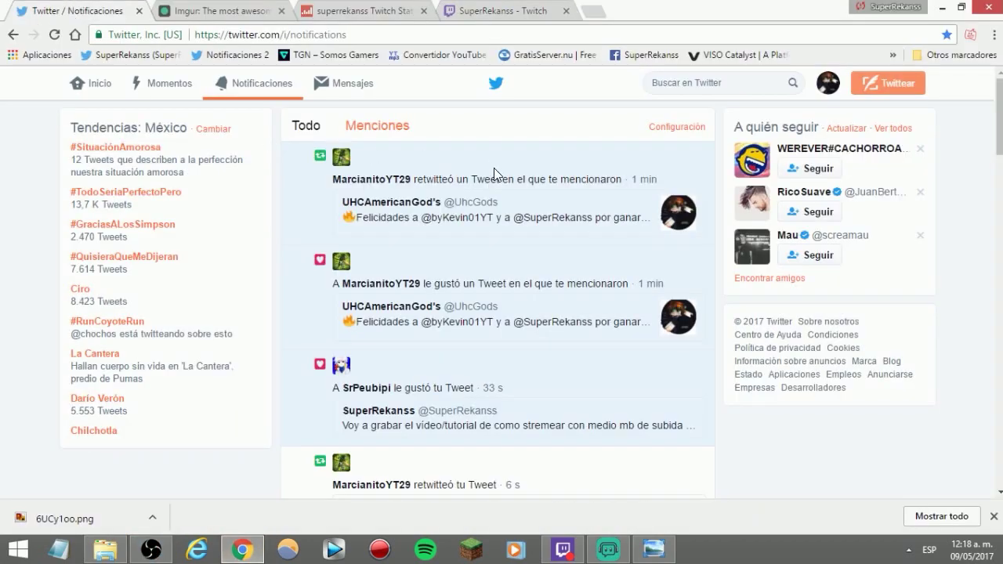
pyautogui.click(828, 83)
pyautogui.click(776, 133)
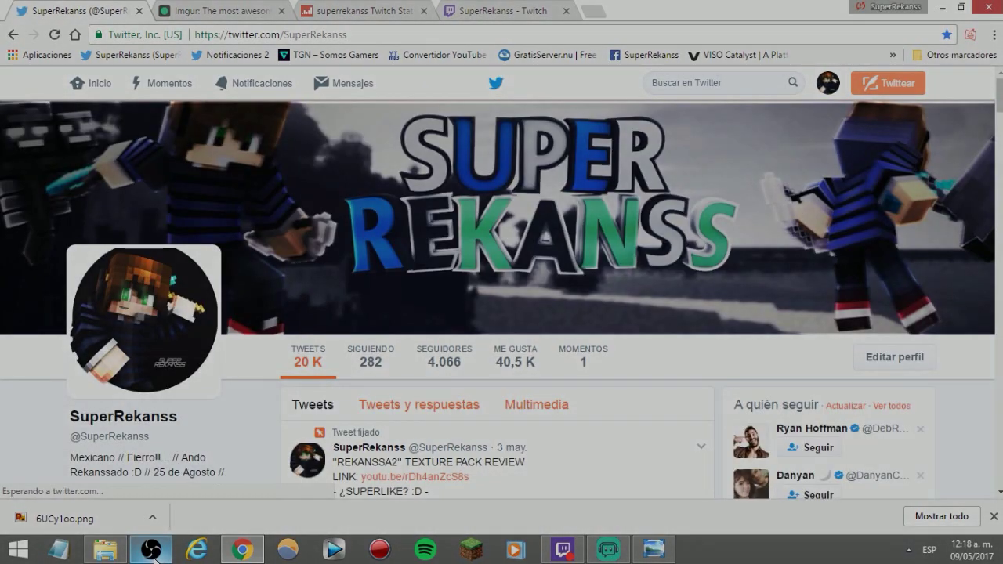
pyautogui.click(152, 550)
pyautogui.click(152, 550)
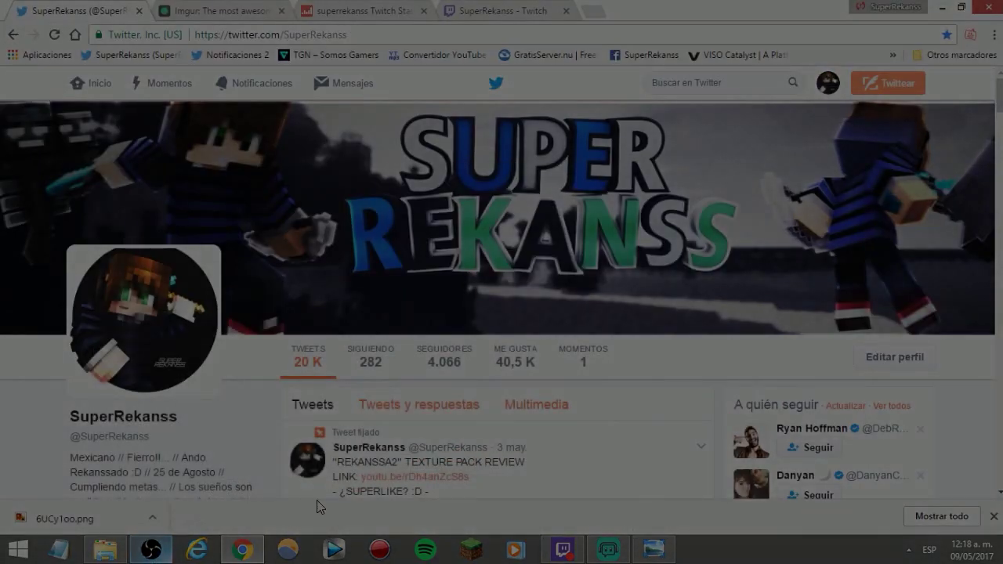